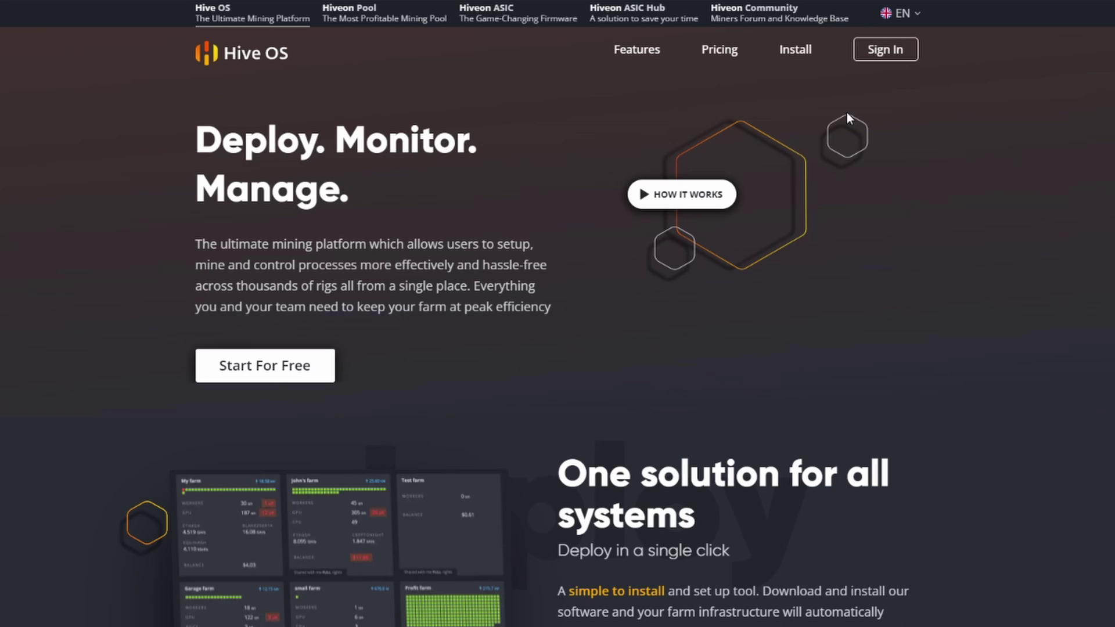
Step: Open the How to Write Image guide for GPU rigs from the install page and follow its Etcher link
{"action": "left_click", "coordinate": [797, 53]}
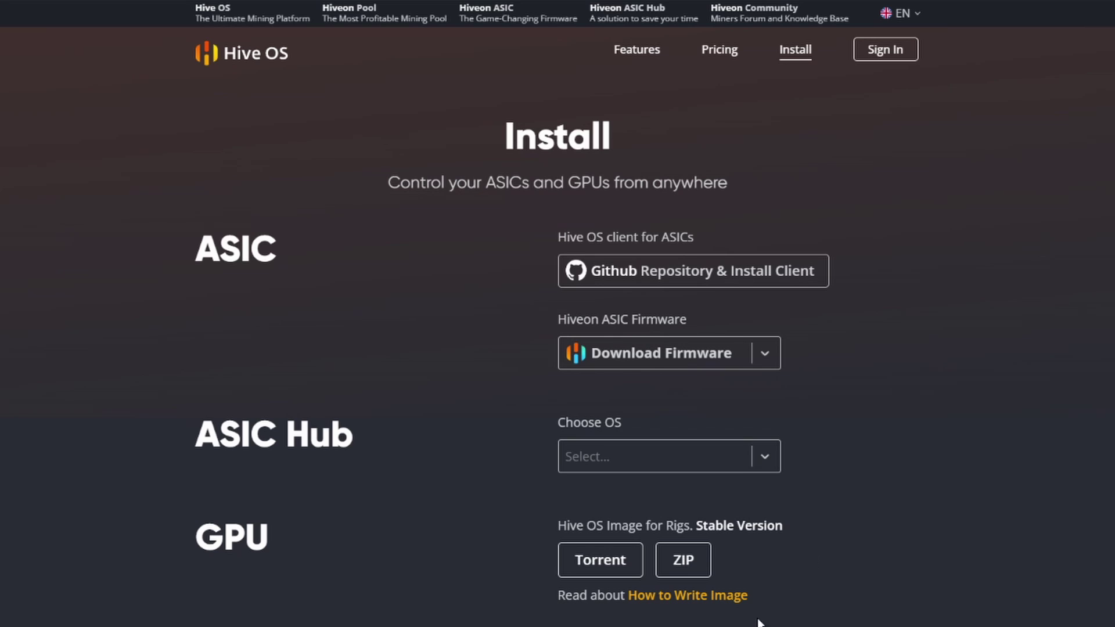
{"action": "left_click", "coordinate": [690, 604]}
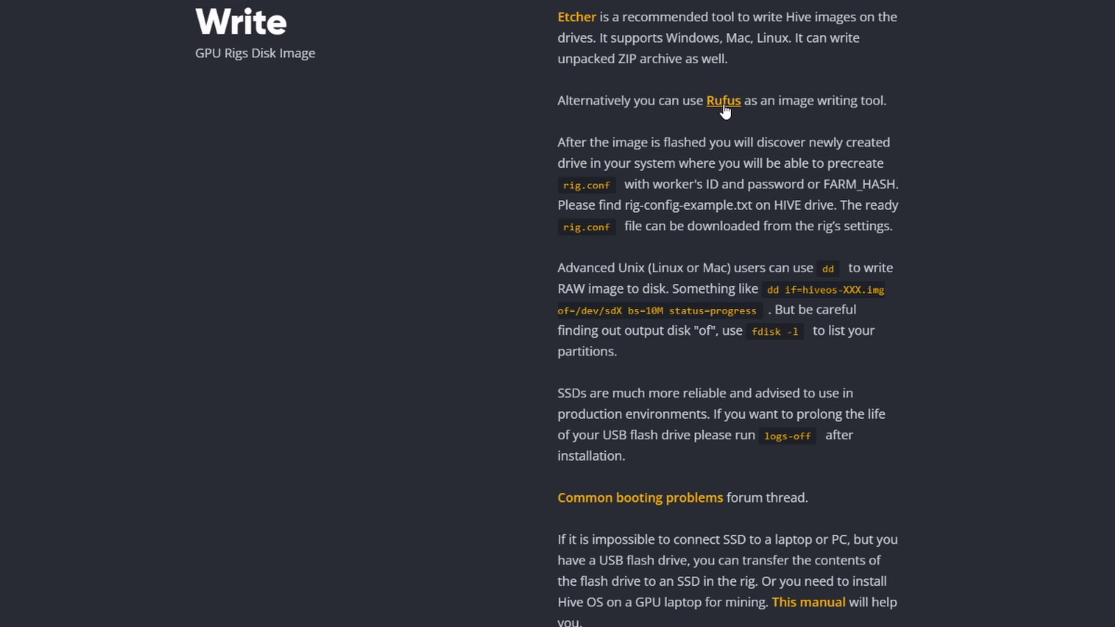
{"action": "left_click", "coordinate": [576, 26]}
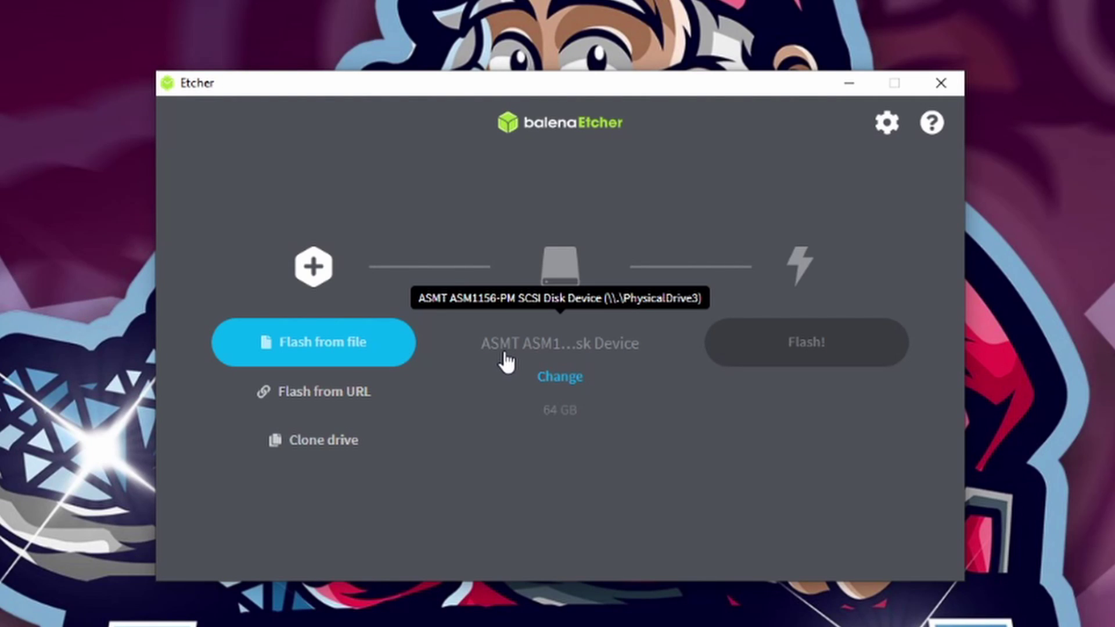
Step: Review the available target drives in Etcher, including the hidden system drives, and leave the selection as it is
{"action": "left_click", "coordinate": [564, 377]}
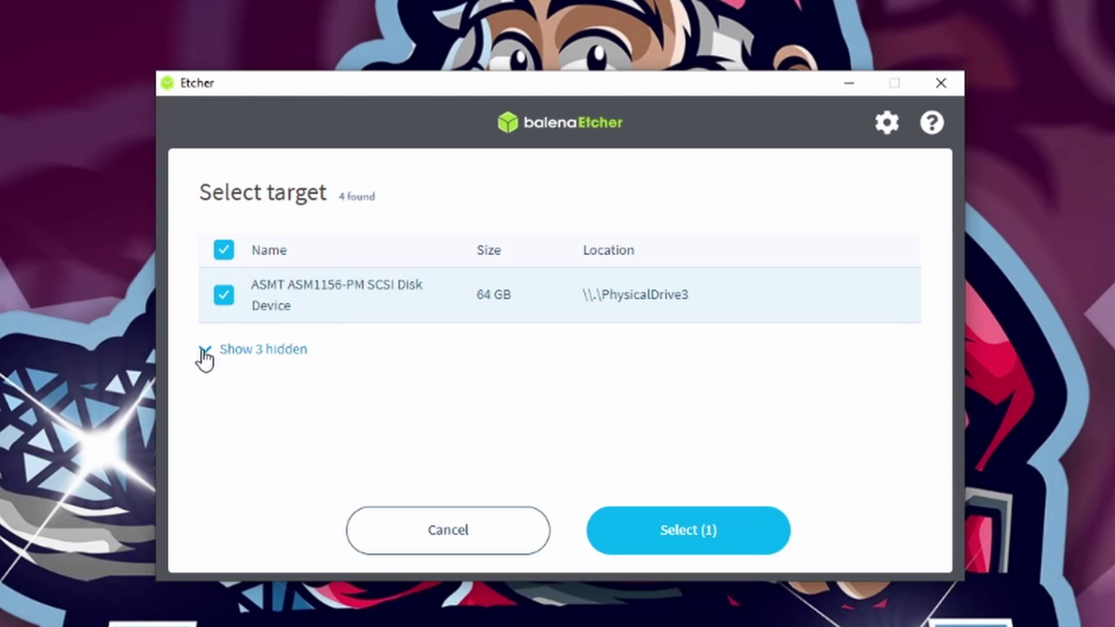
{"action": "left_click", "coordinate": [252, 350]}
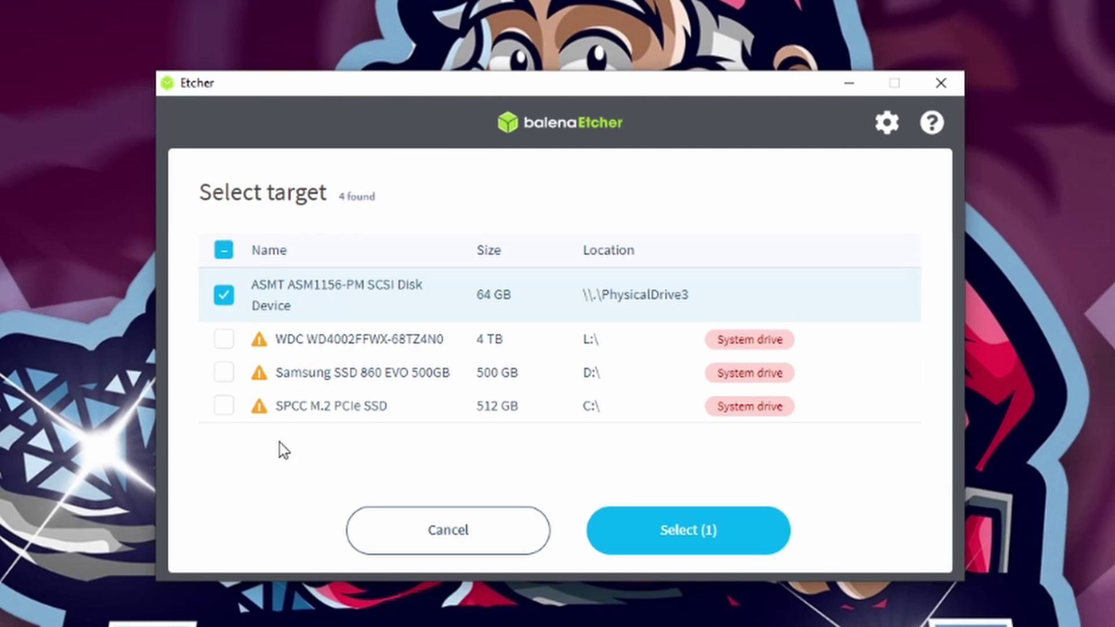
{"action": "left_click", "coordinate": [462, 534]}
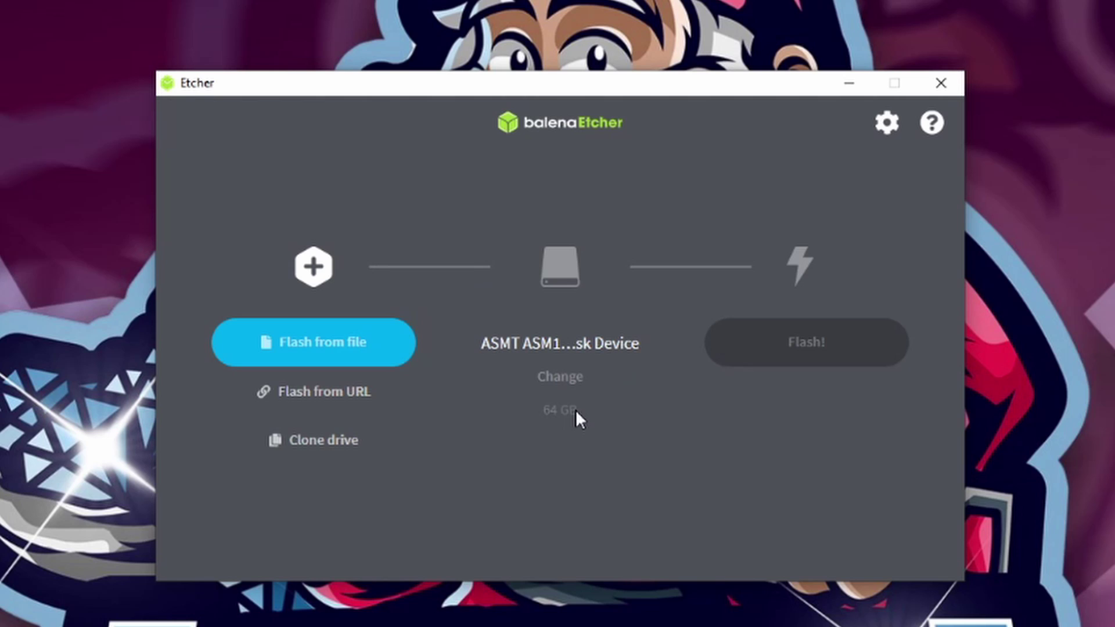
{"action": "left_click", "coordinate": [360, 348]}
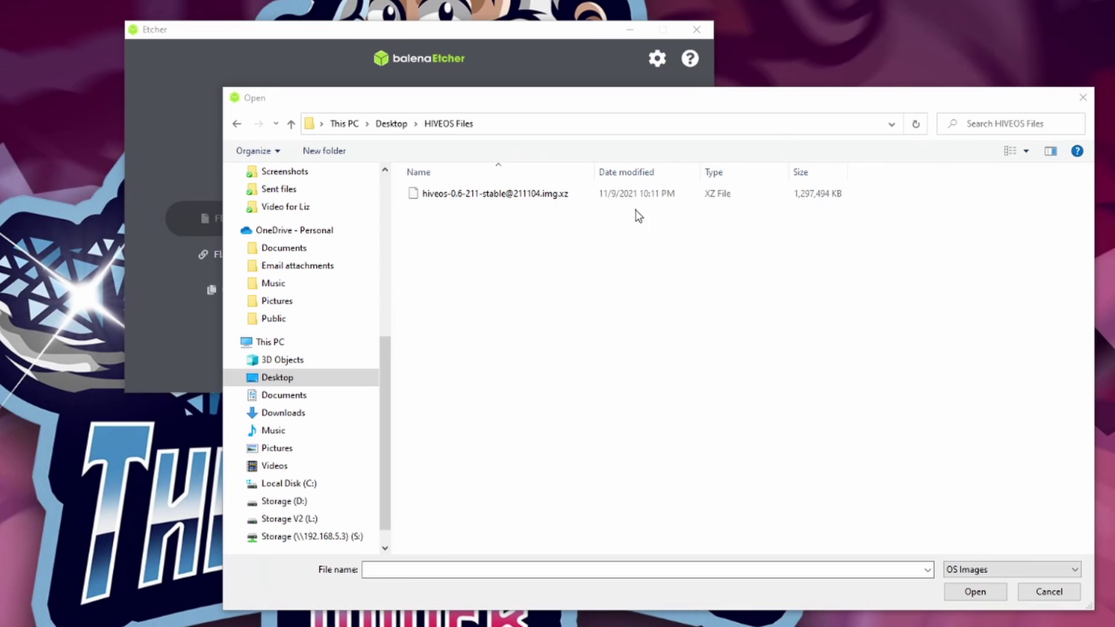
{"action": "left_click", "coordinate": [487, 200]}
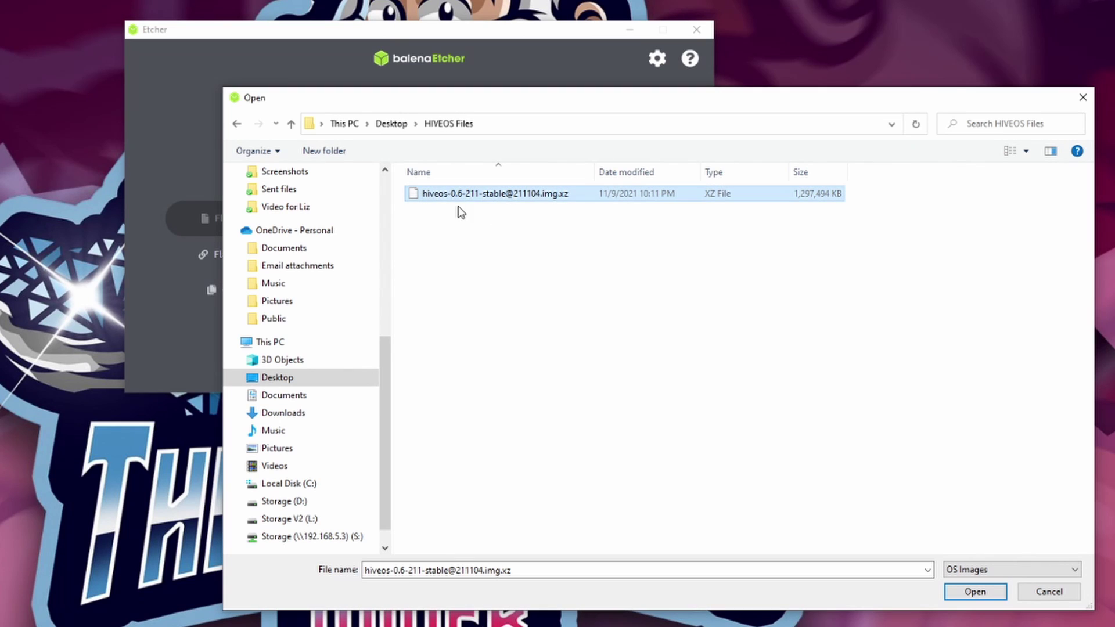
{"action": "left_click", "coordinate": [503, 199]}
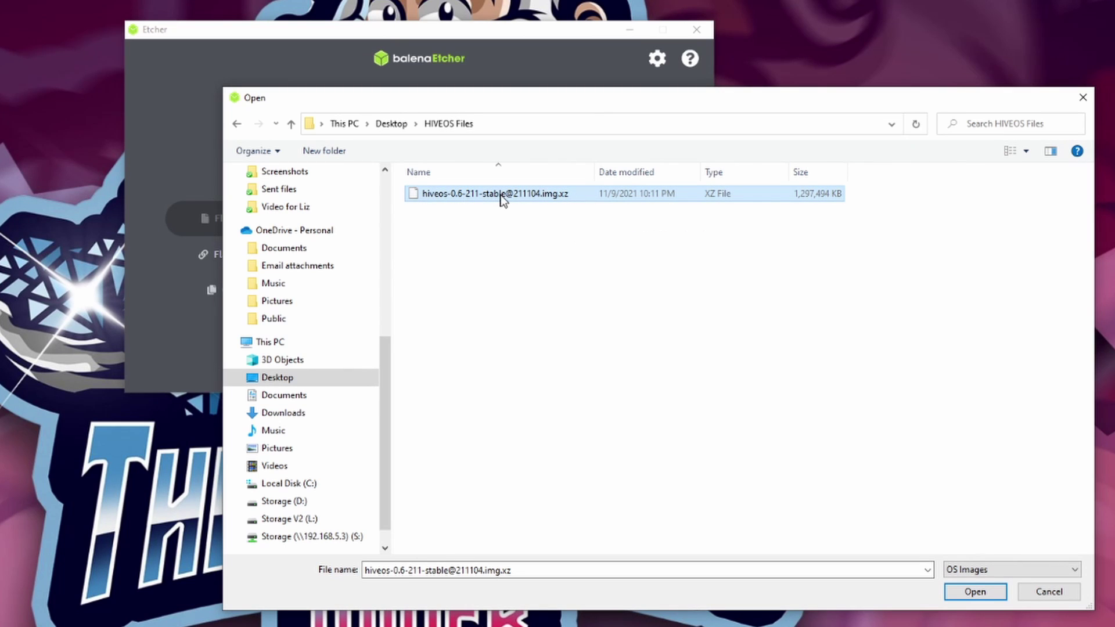
{"action": "left_click", "coordinate": [982, 592]}
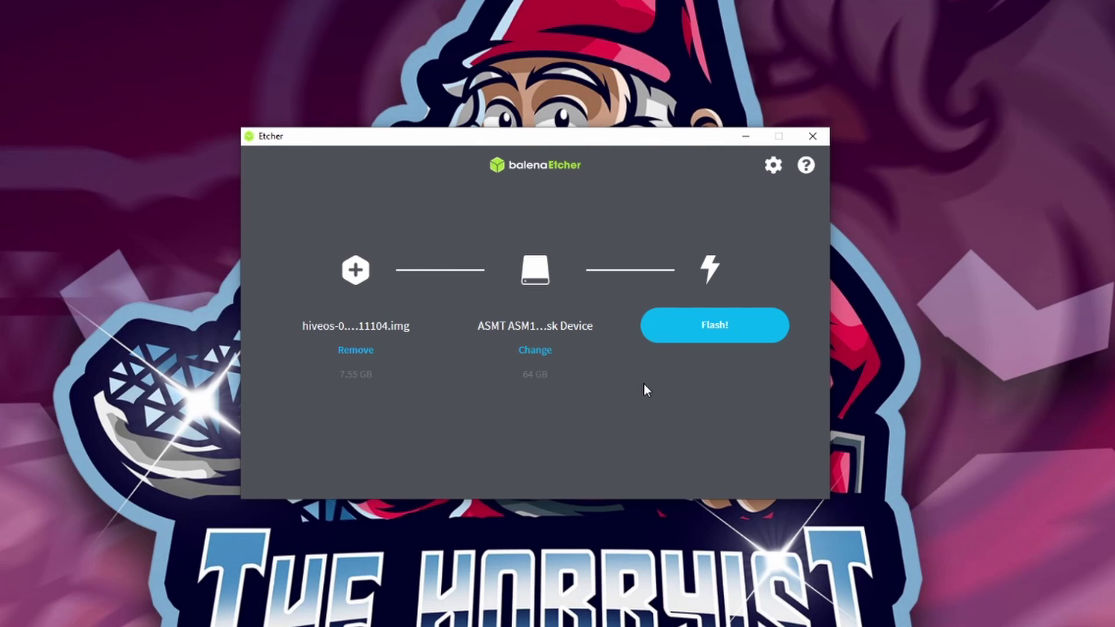
{"action": "left_click", "coordinate": [721, 333]}
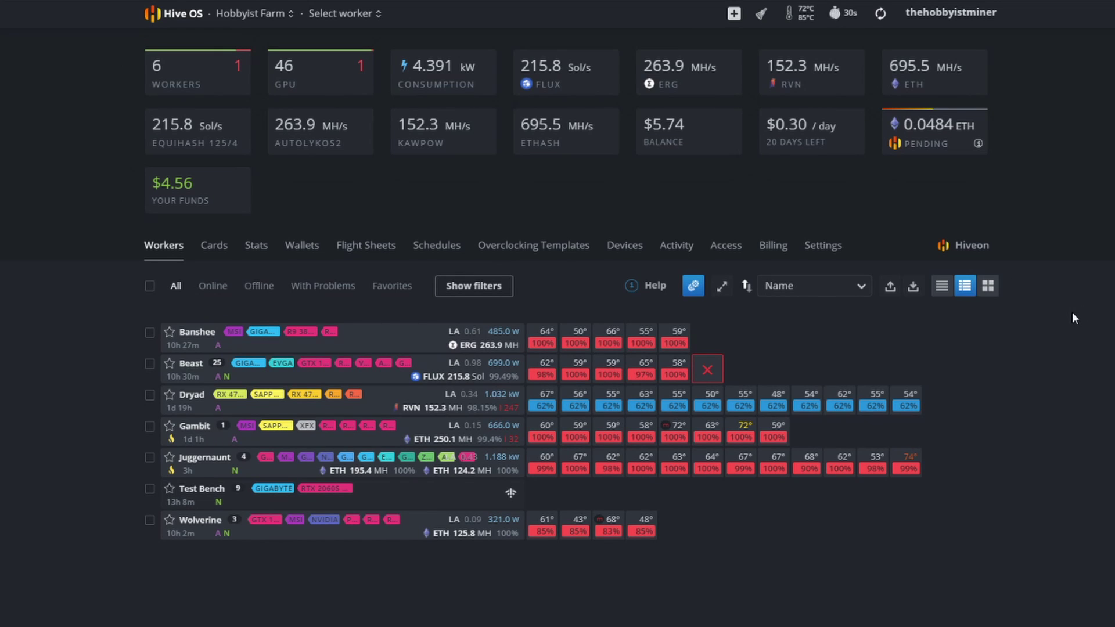
Step: In the Hive OS dashboard, add a rig worker to Hobbyist Farm with the Connect existing option
{"action": "left_click", "coordinate": [735, 17]}
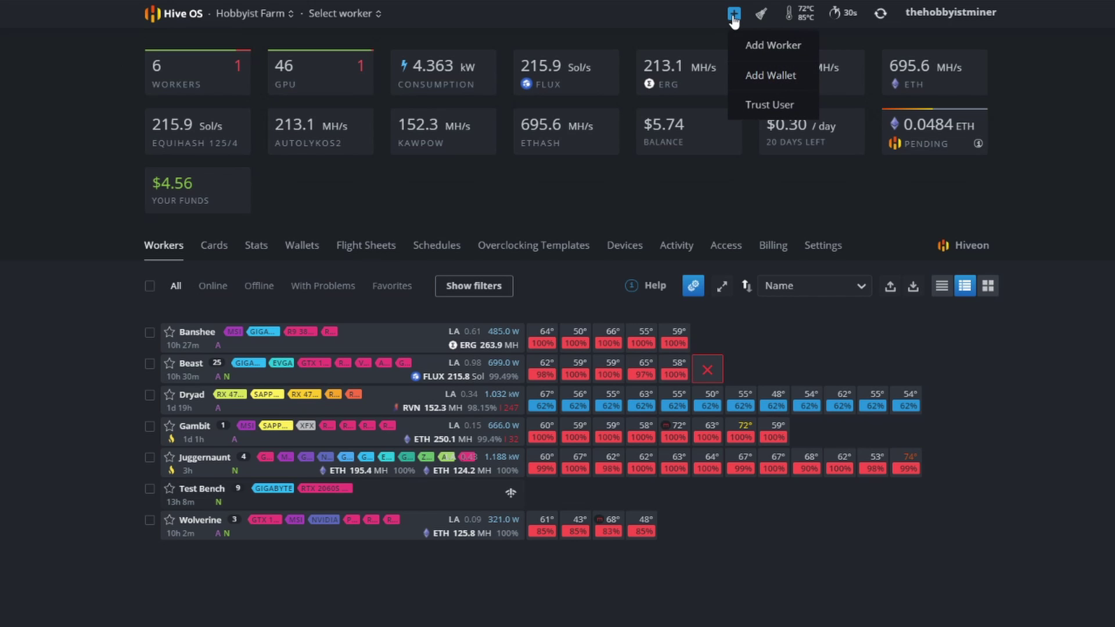
{"action": "left_click", "coordinate": [760, 51]}
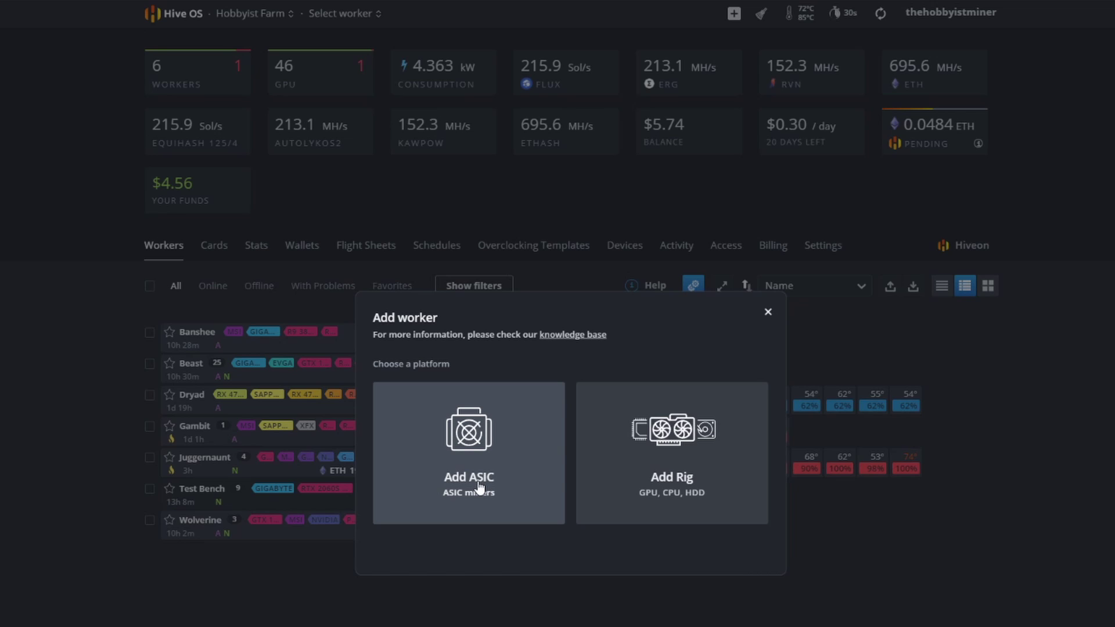
{"action": "left_click", "coordinate": [694, 499]}
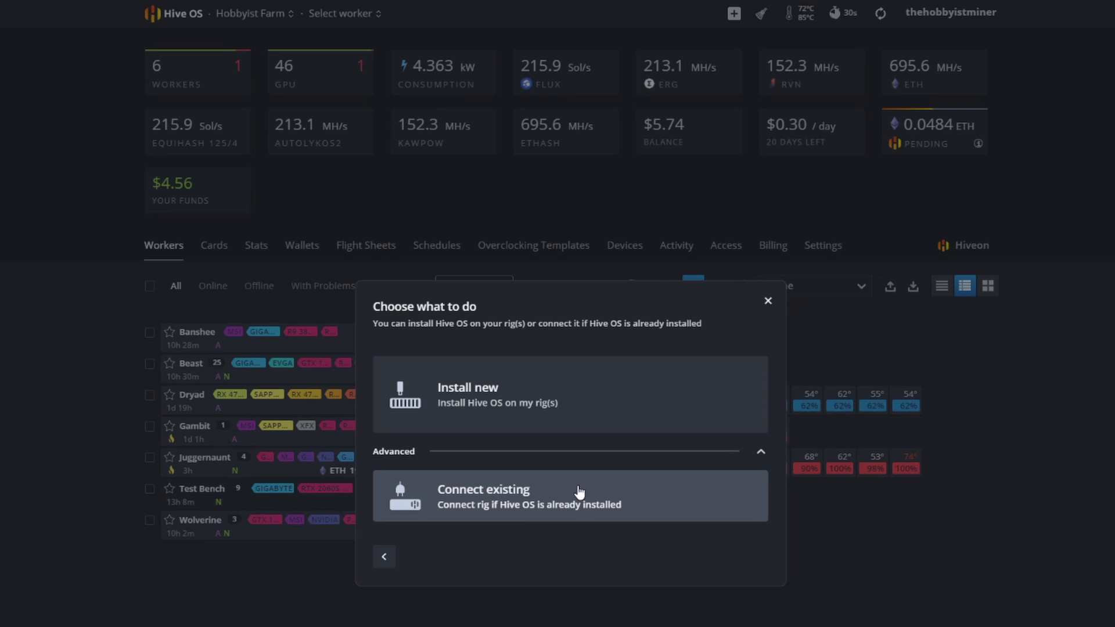
{"action": "left_click", "coordinate": [644, 526]}
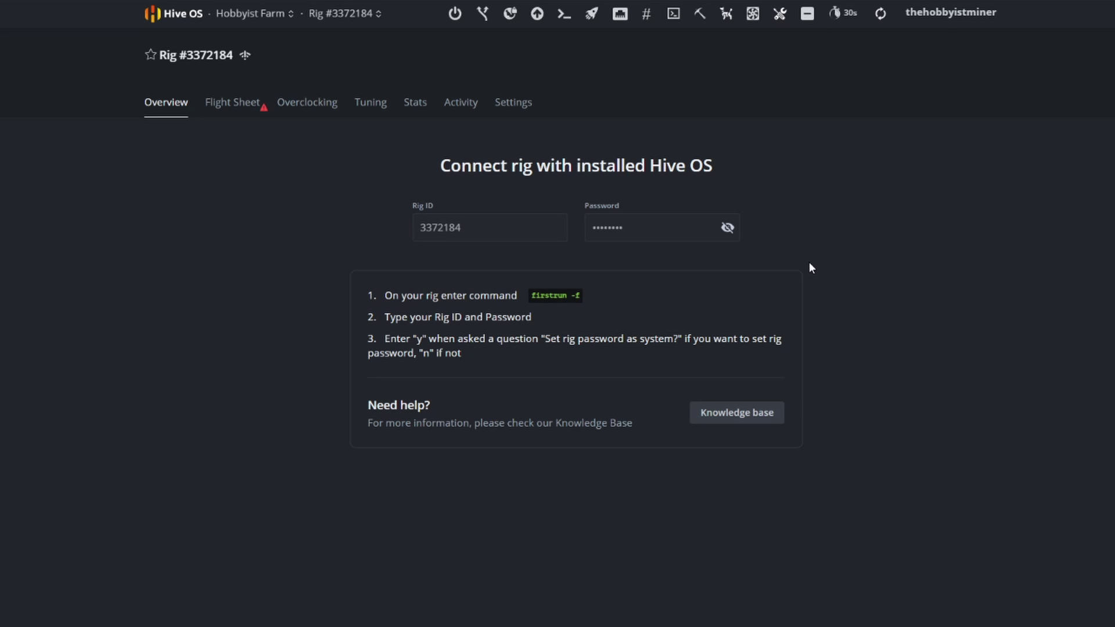
Step: Rename the new rig as Blue Sky in its settings
{"action": "left_click", "coordinate": [524, 109]}
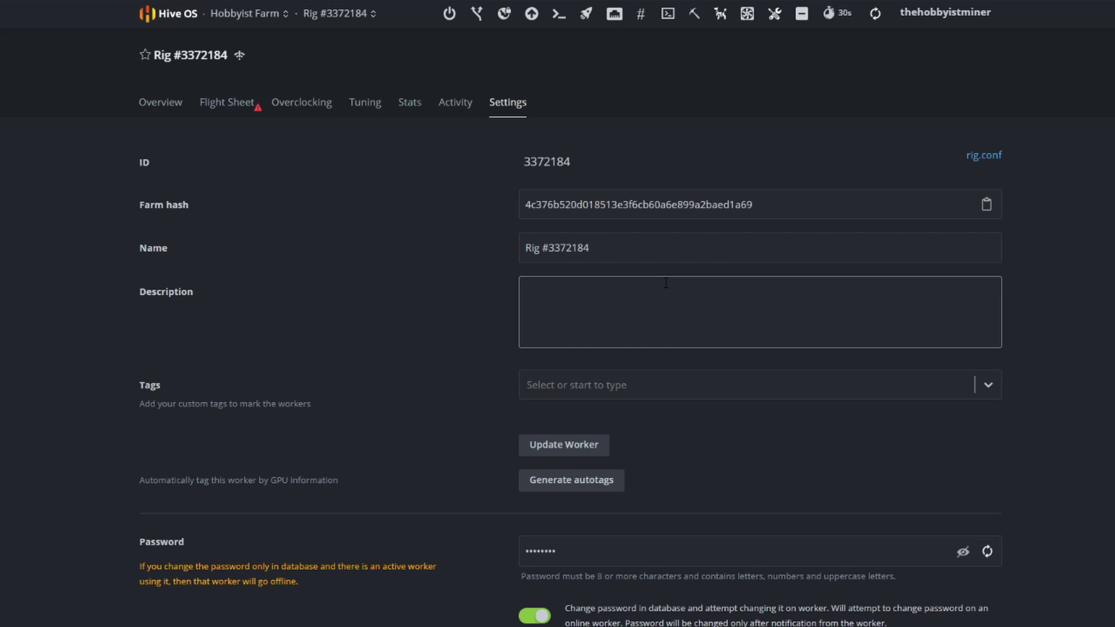
{"action": "left_click_drag", "start_coordinate": [598, 248], "coordinate": [504, 247]}
{"action": "key", "text": "BackSpace"}
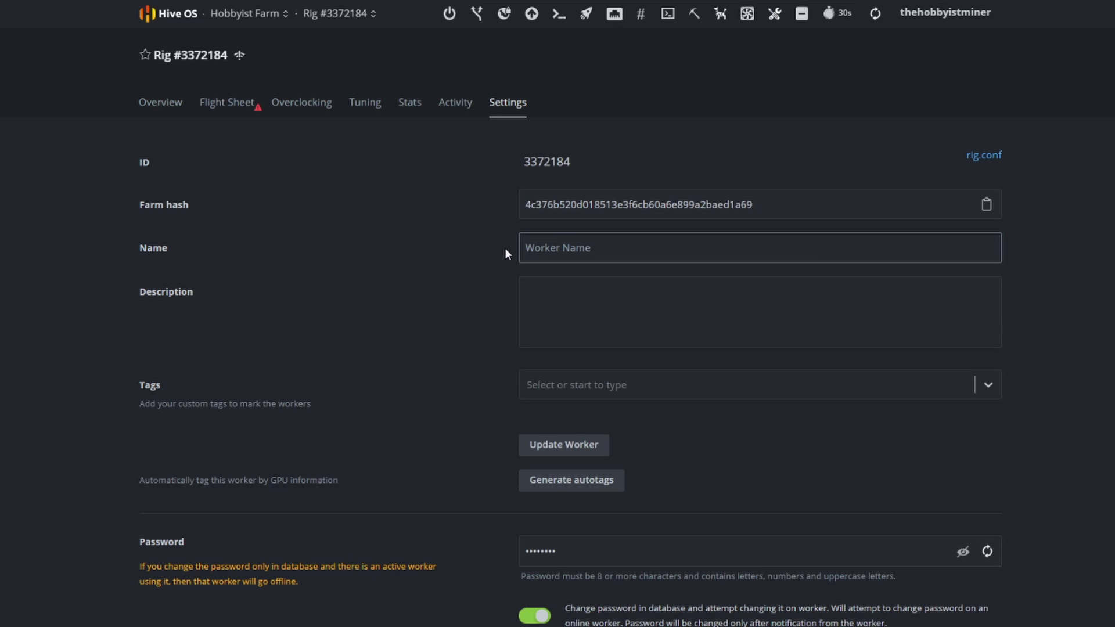
{"action": "type", "text": "Blue Skype"}
{"action": "key", "text": "BackSpace"}
{"action": "key", "text": "BackSpace"}
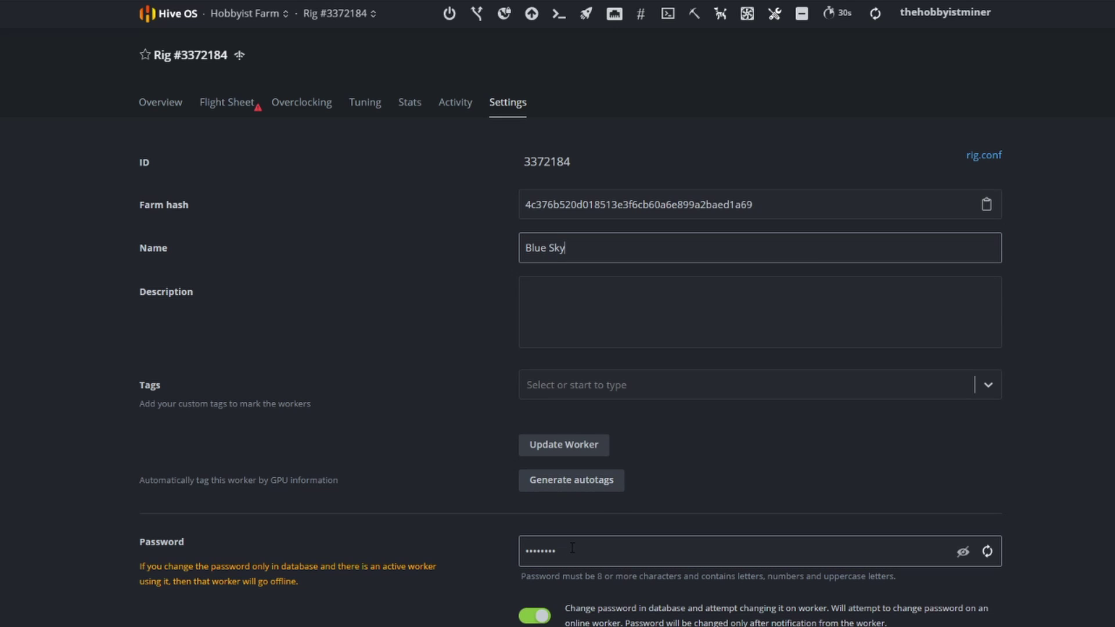
Step: Replace the rig's password with a new one, reveal it to check the entry, and update the worker
{"action": "left_click_drag", "start_coordinate": [573, 548], "coordinate": [541, 549]}
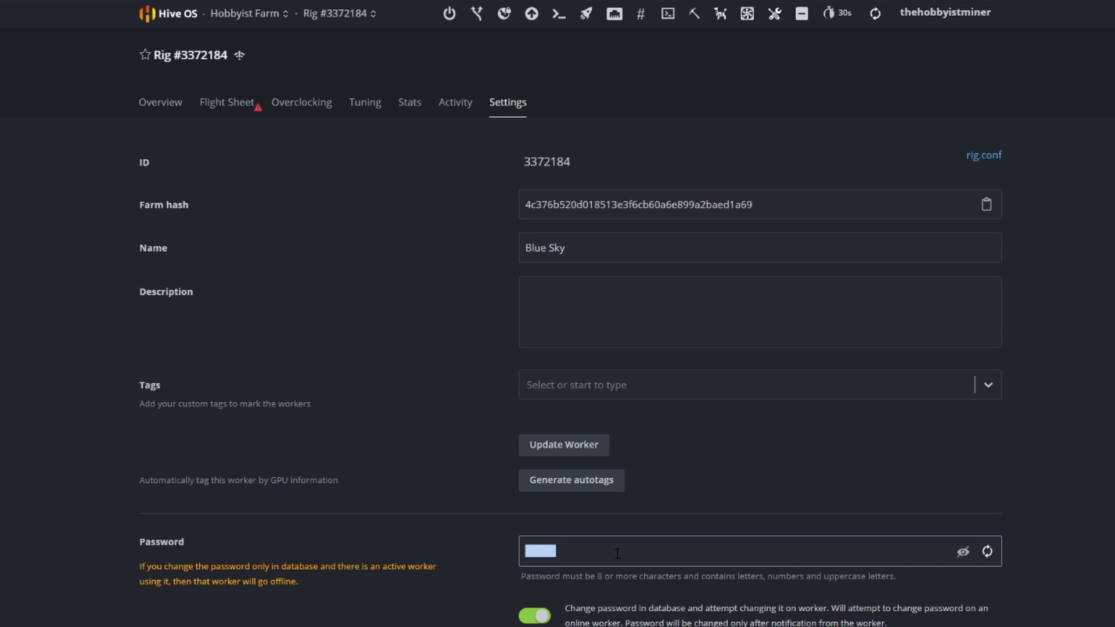
{"action": "type", "text": "••••••••••"}
{"action": "left_click", "coordinate": [968, 555]}
{"action": "left_click", "coordinate": [964, 553]}
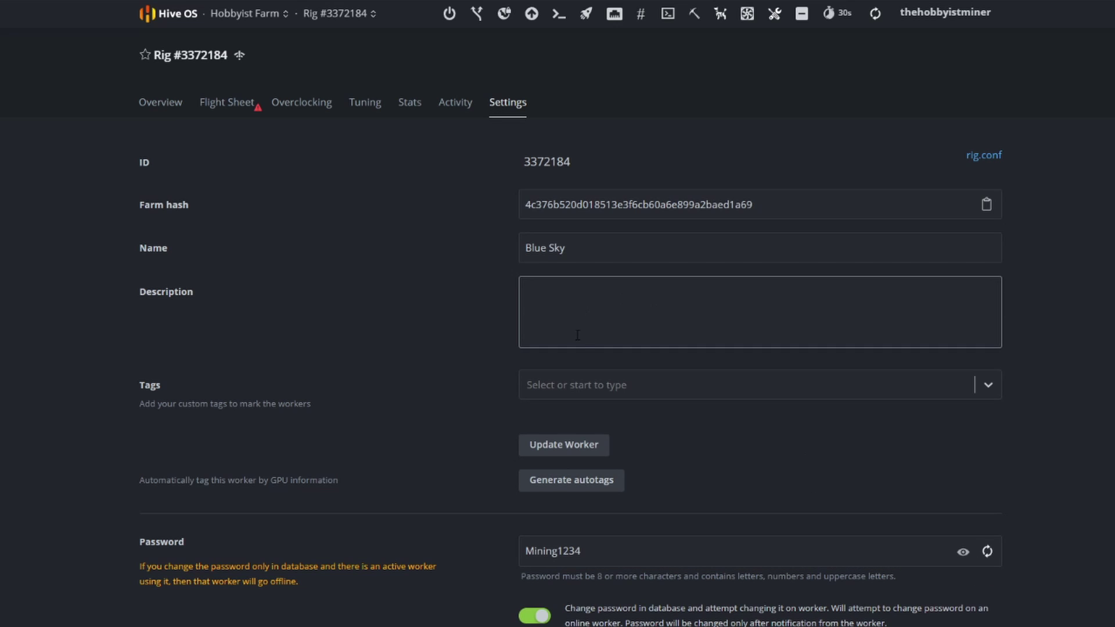
{"action": "left_click", "coordinate": [565, 448]}
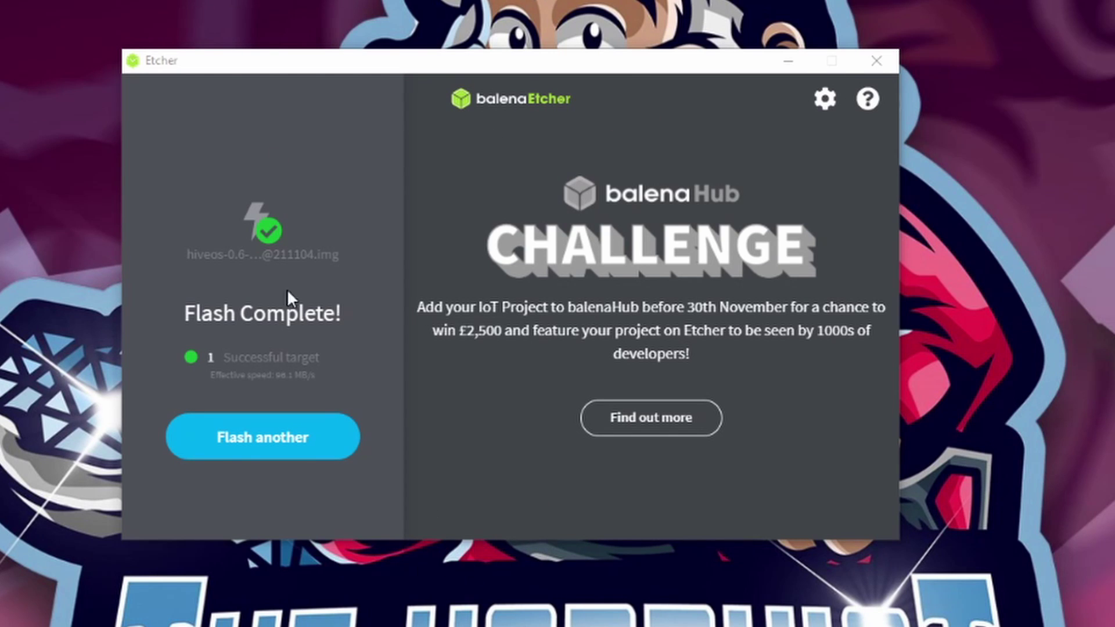
Step: Close Etcher and open the Computer Management console for This PC from File Explorer
{"action": "left_click", "coordinate": [878, 63]}
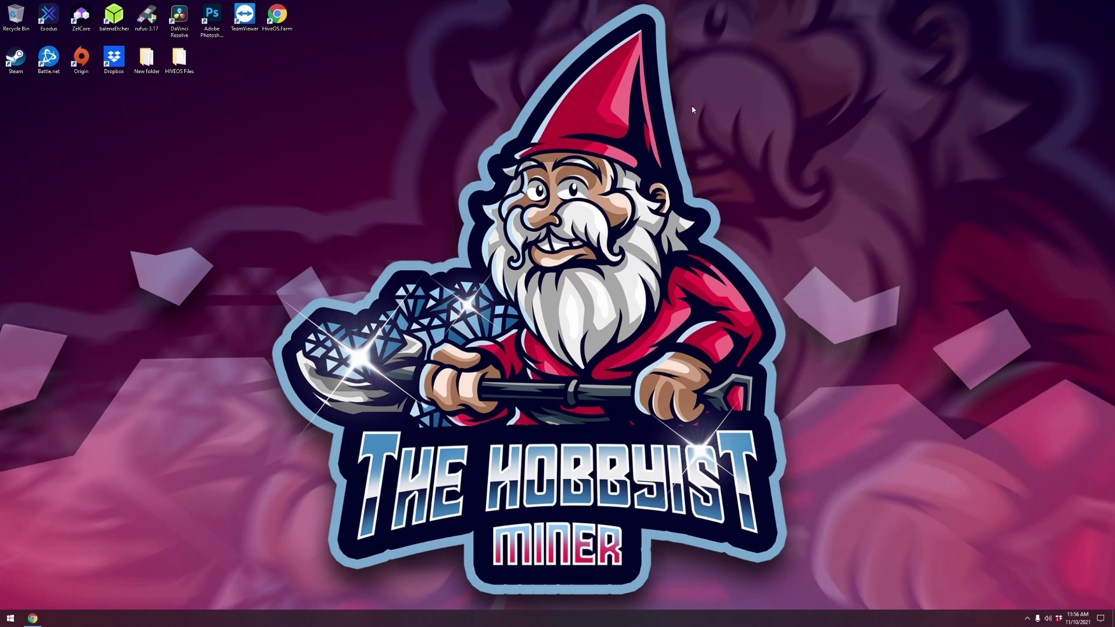
{"action": "key", "text": "super+e"}
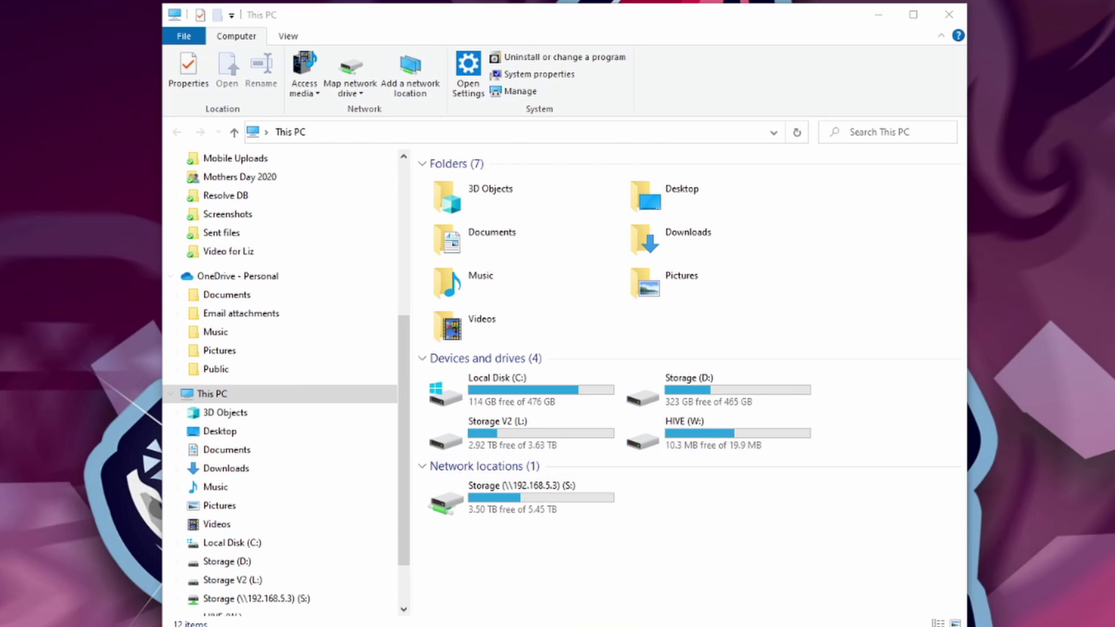
{"action": "right_click", "coordinate": [238, 392]}
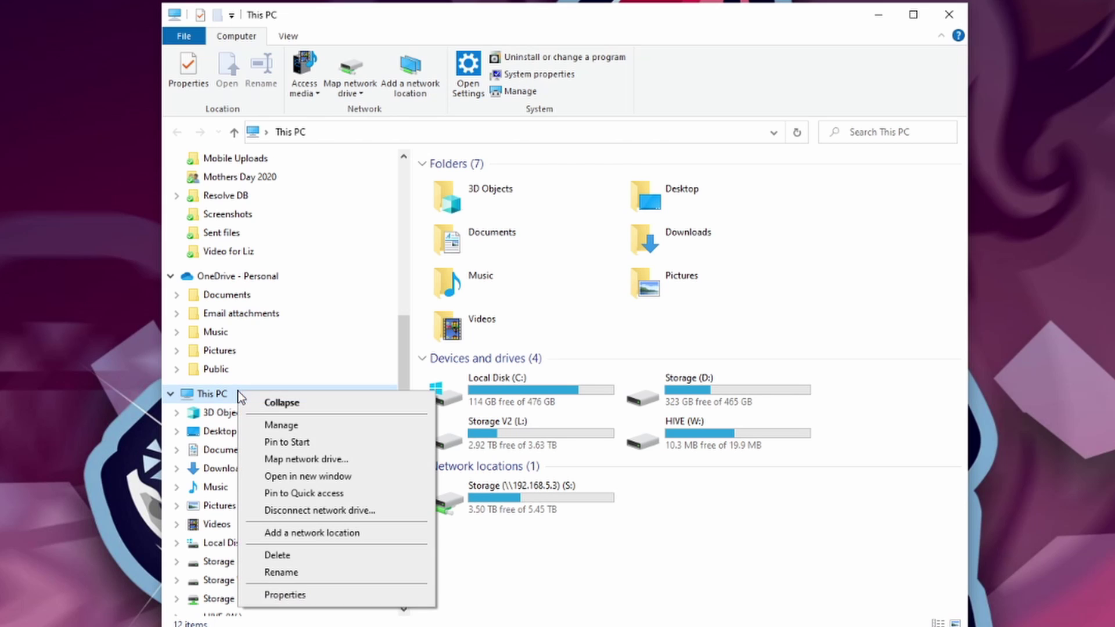
{"action": "left_click", "coordinate": [292, 429]}
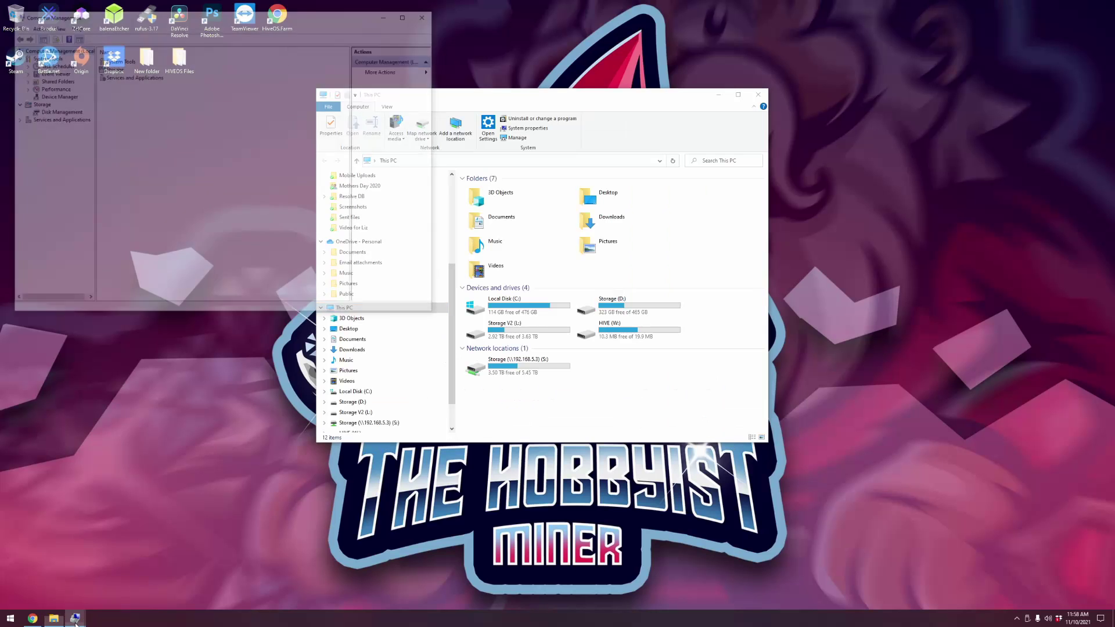
{"action": "mouse_move", "coordinate": [75, 618]}
{"action": "left_click", "coordinate": [111, 571]}
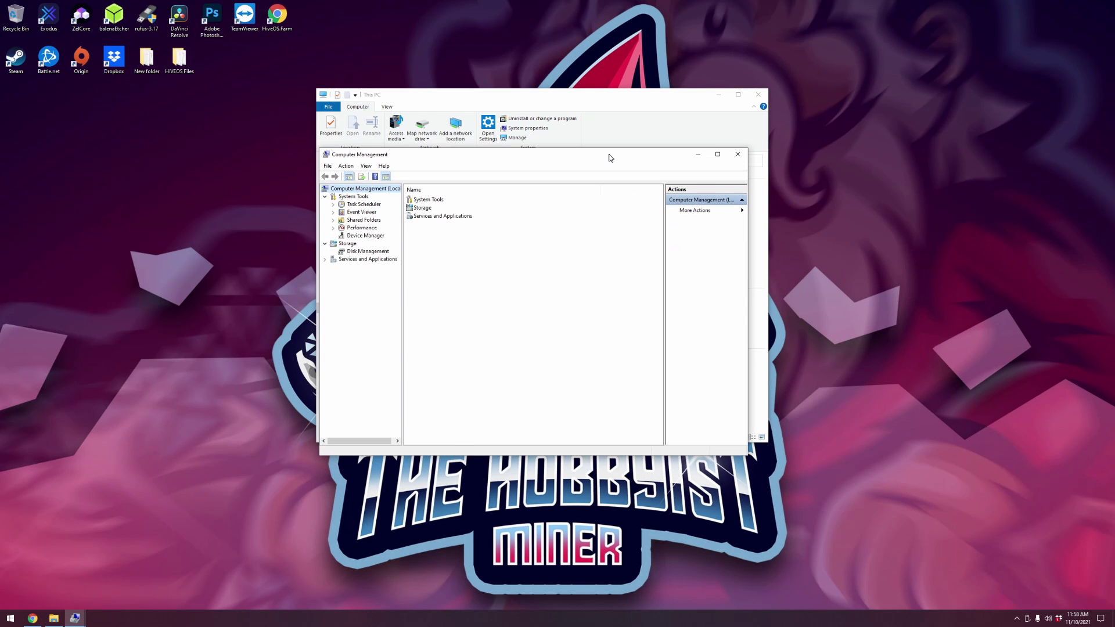
Step: Open Disk Management in a maximized window to show the partitions of Disk 3
{"action": "left_click", "coordinate": [370, 253]}
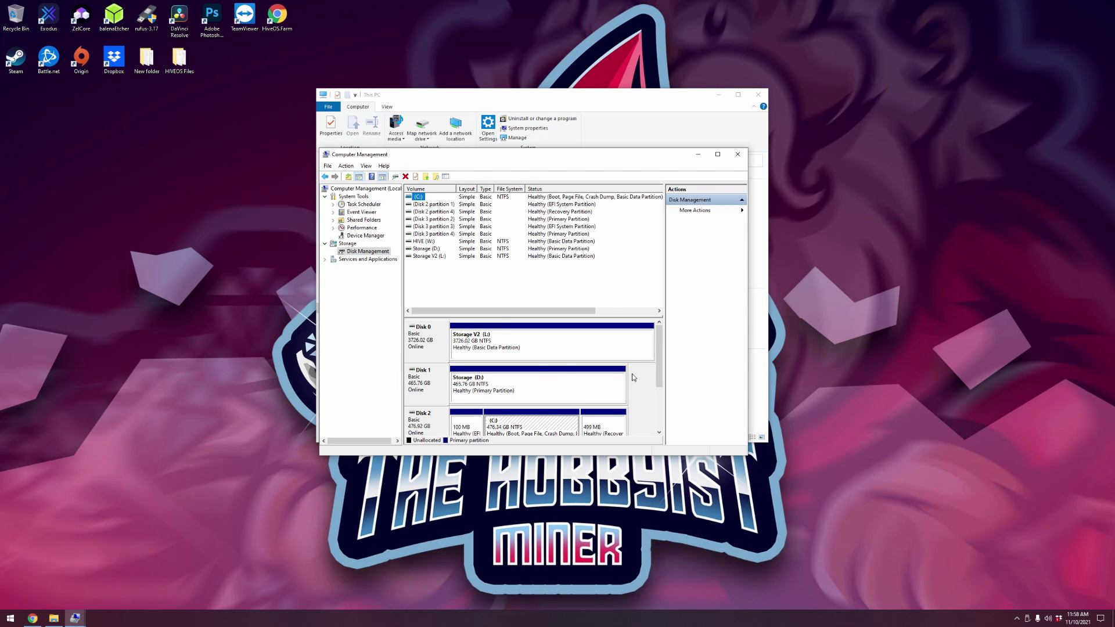
{"action": "left_click_drag", "start_coordinate": [659, 343], "coordinate": [657, 388]}
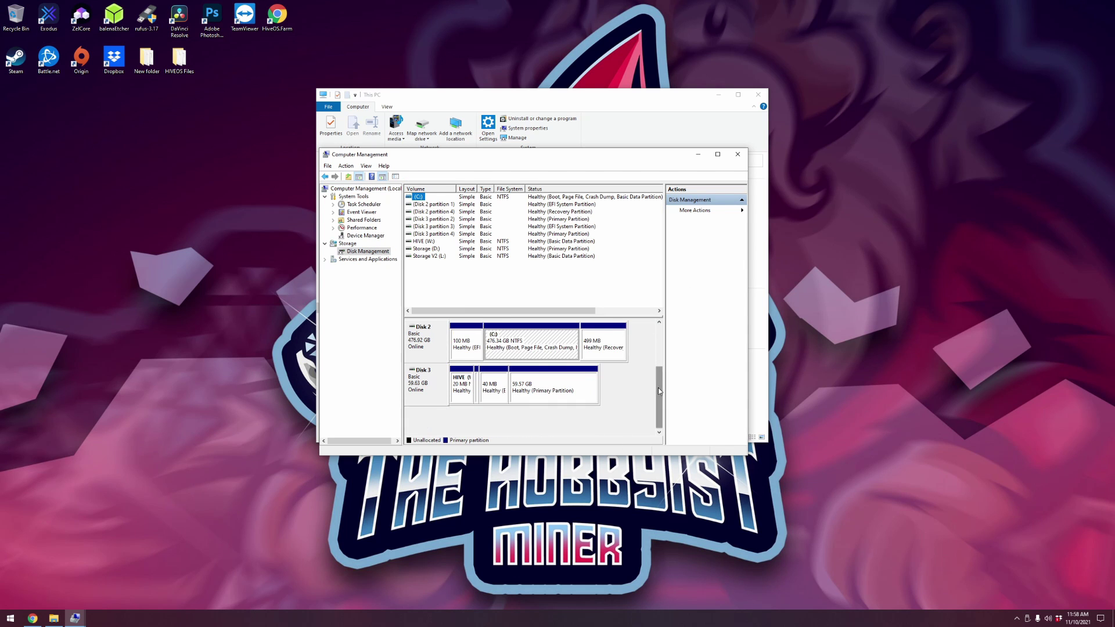
{"action": "left_click", "coordinate": [718, 154]}
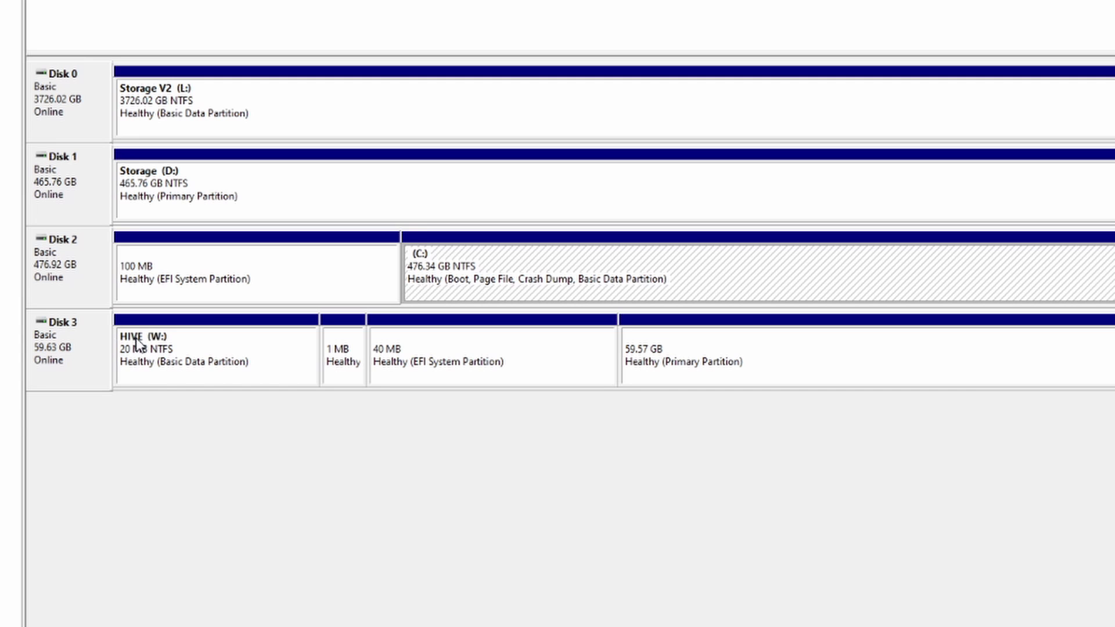
Step: Remove drive letter W: from the HIVE partition on Disk 3 and confirm the removal
{"action": "right_click", "coordinate": [188, 348]}
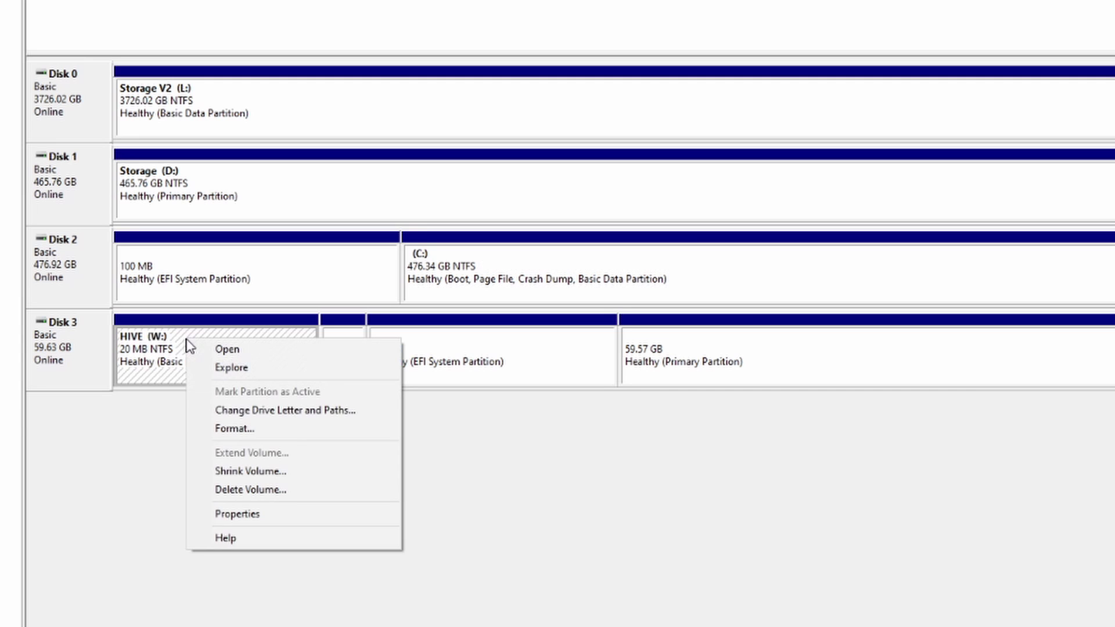
{"action": "left_click", "coordinate": [288, 417]}
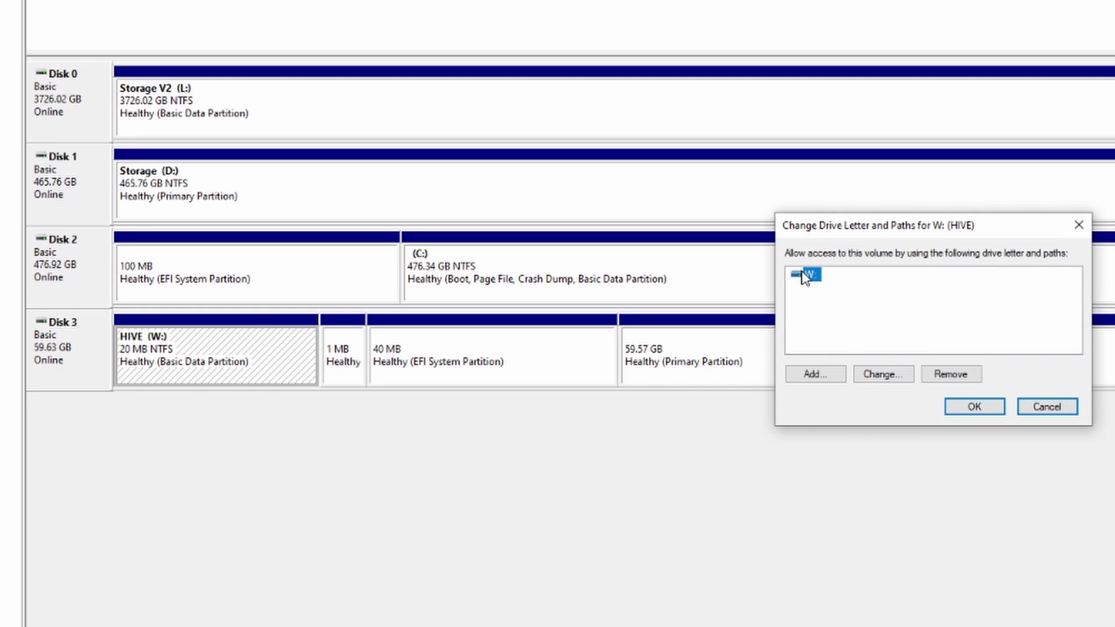
{"action": "left_click", "coordinate": [828, 374]}
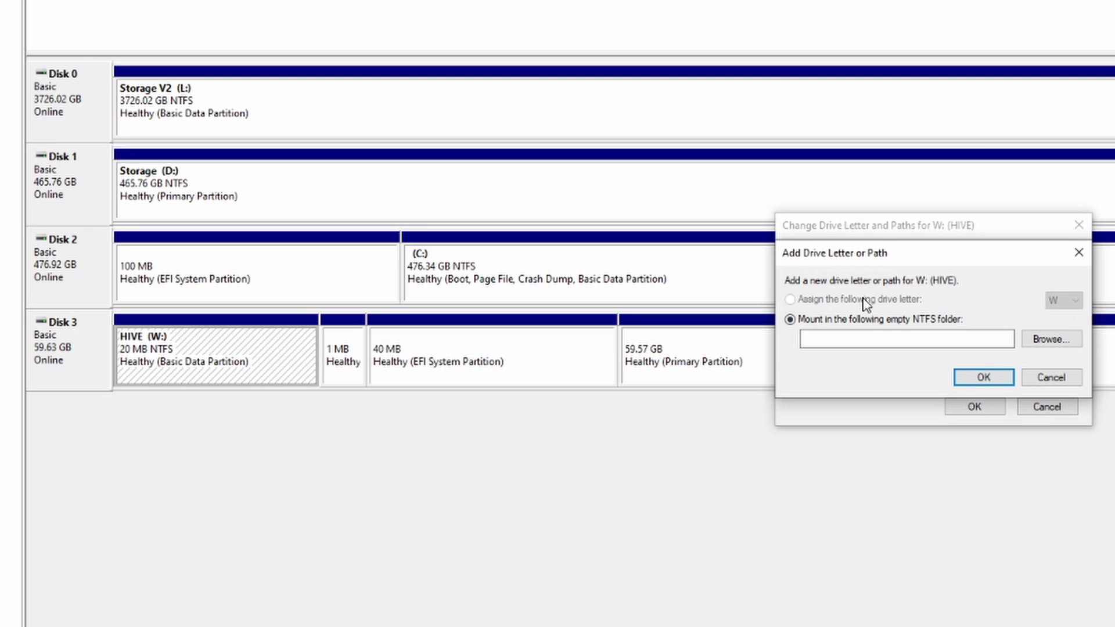
{"action": "left_click", "coordinate": [1052, 379]}
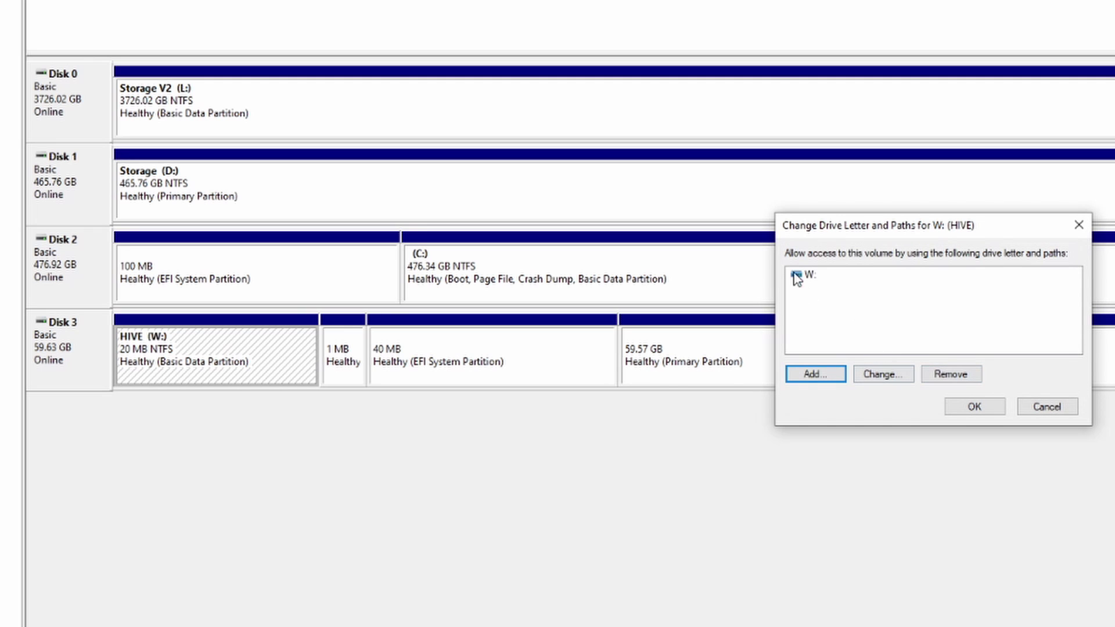
{"action": "left_click", "coordinate": [951, 375]}
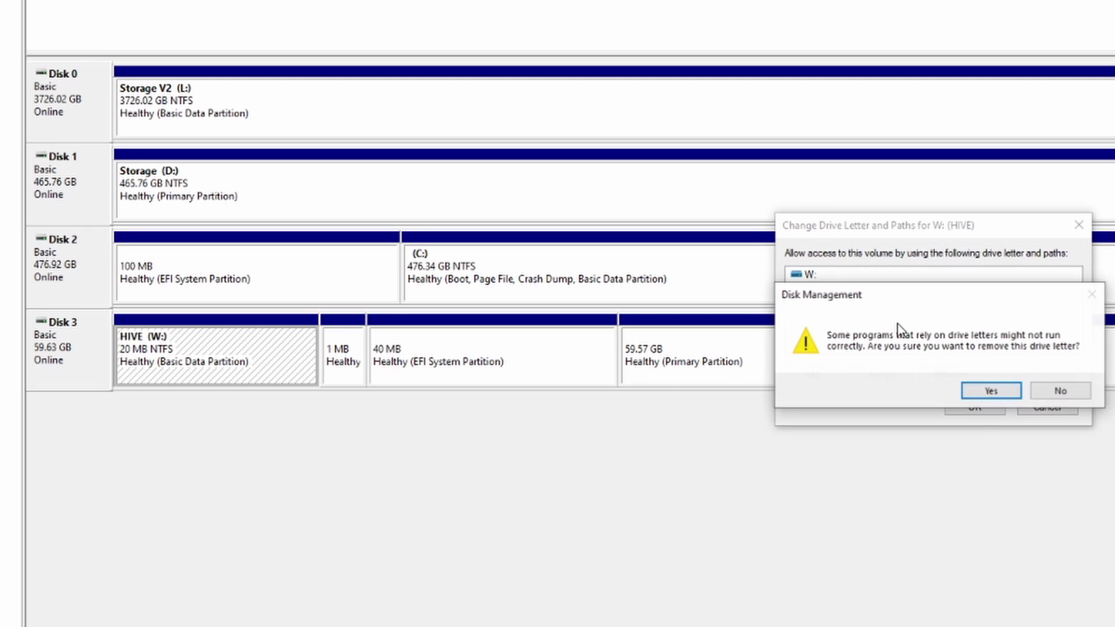
{"action": "left_click", "coordinate": [991, 390]}
Step: Assign drive letter W to the 20 MB HIVE partition on Disk 3
{"action": "right_click", "coordinate": [226, 352]}
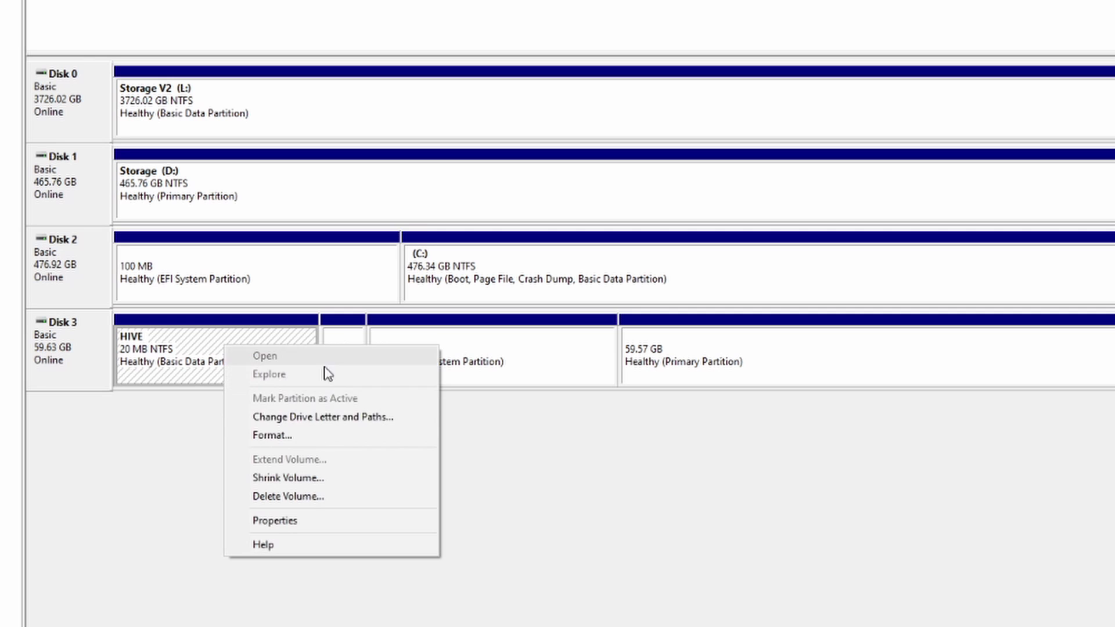
{"action": "left_click", "coordinate": [363, 421]}
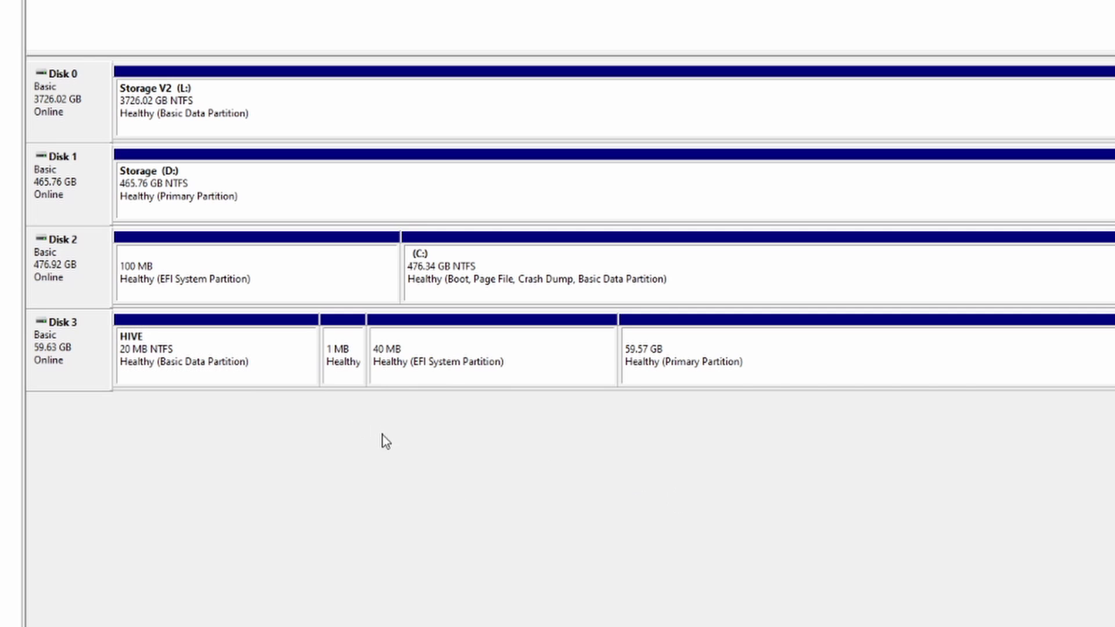
{"action": "right_click", "coordinate": [286, 361]}
{"action": "left_click", "coordinate": [405, 430]}
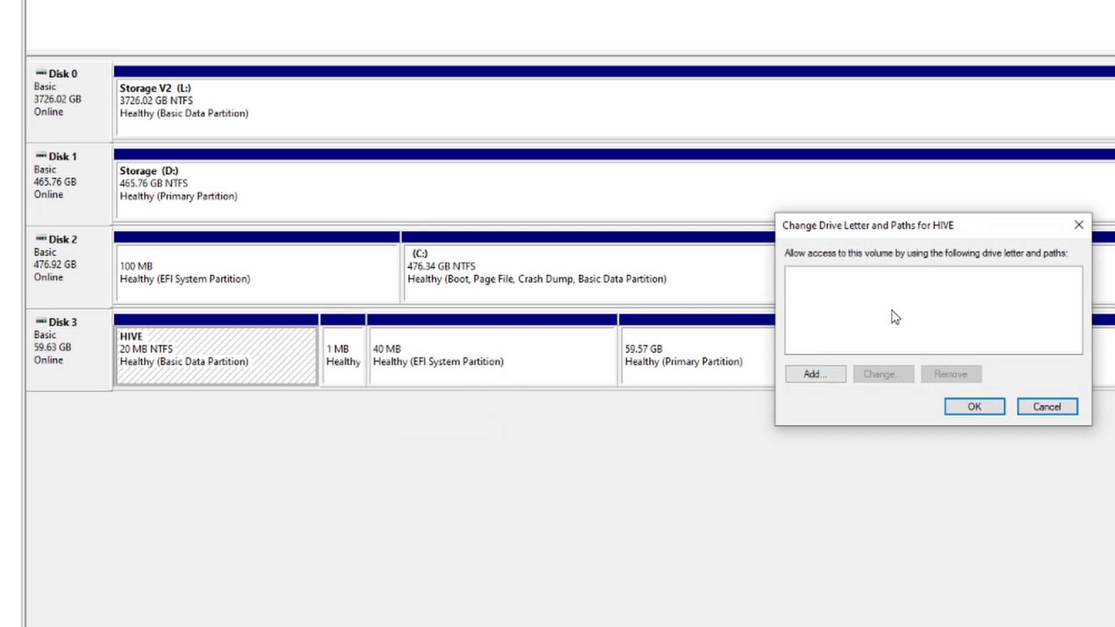
{"action": "left_click", "coordinate": [836, 375]}
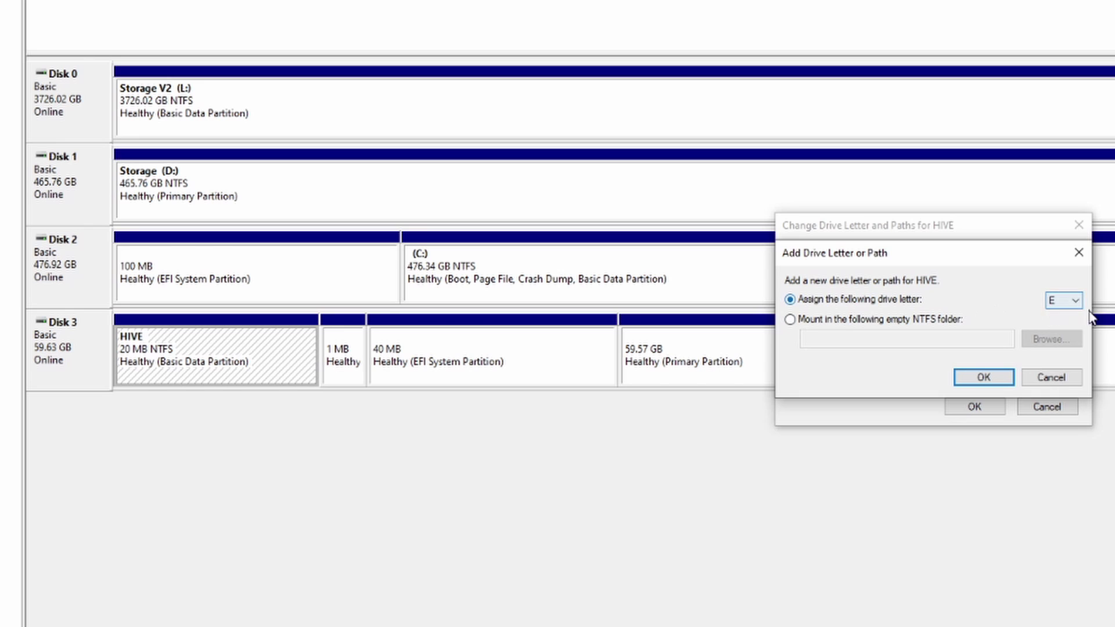
{"action": "left_click", "coordinate": [1069, 302]}
{"action": "left_click", "coordinate": [1076, 525]}
{"action": "left_click", "coordinate": [984, 377]}
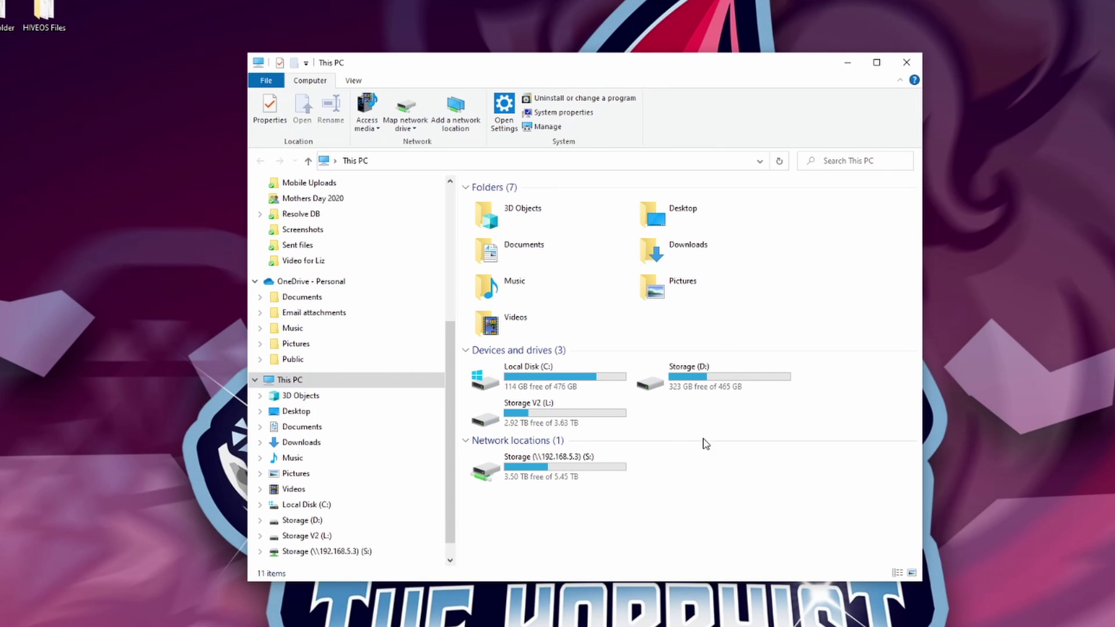
Step: Refresh the drive list in This PC and open the HIVE (W:) drive
{"action": "right_click", "coordinate": [742, 416]}
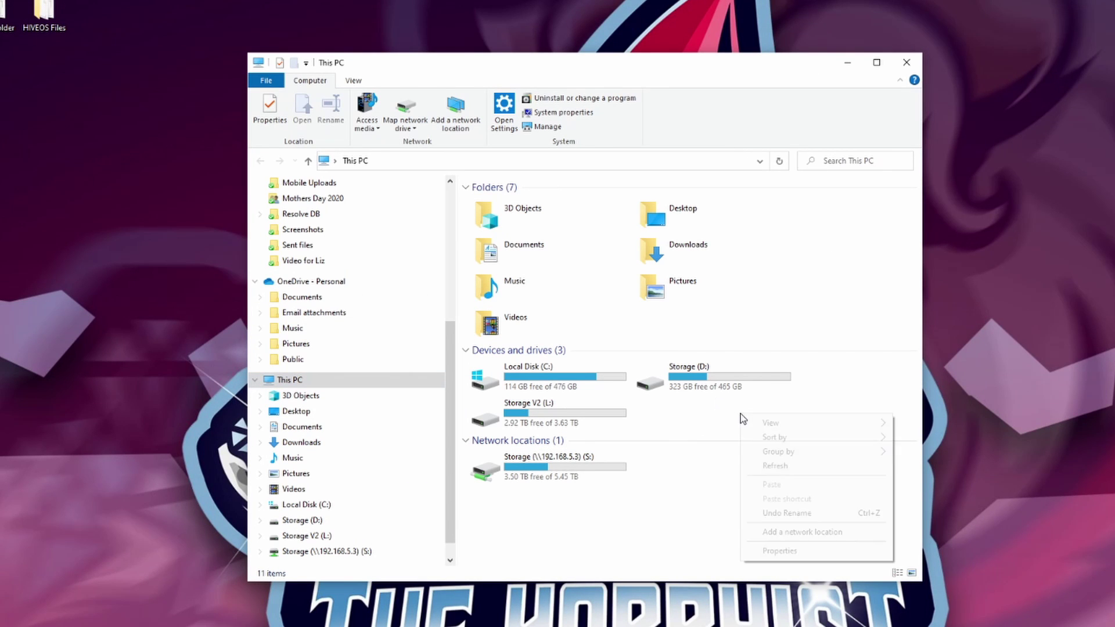
{"action": "left_click", "coordinate": [779, 466]}
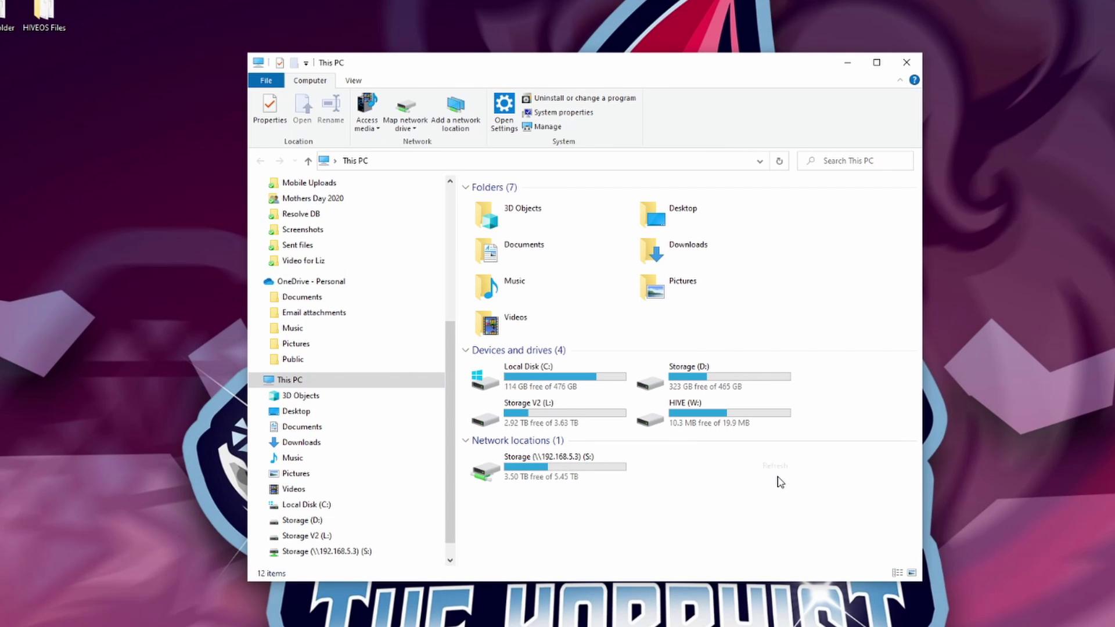
{"action": "double_click", "coordinate": [720, 425]}
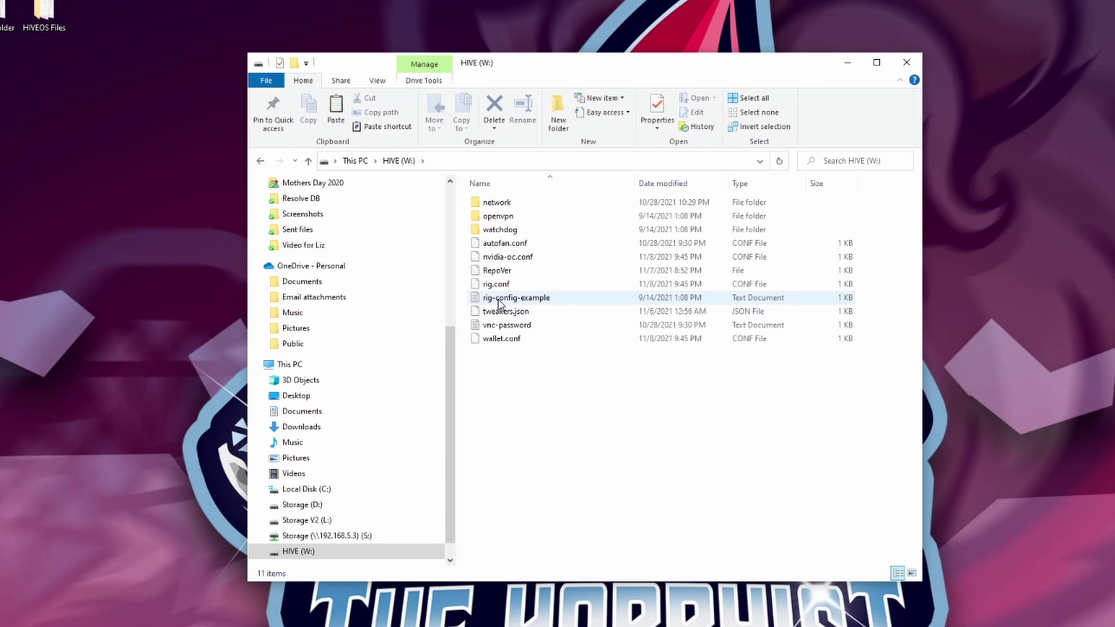
Step: Copy rig.conf from the HIVEOS Files desktop folder to the HIVE (W:) drive, replacing the existing file, and close the drive's window
{"action": "double_click", "coordinate": [54, 25]}
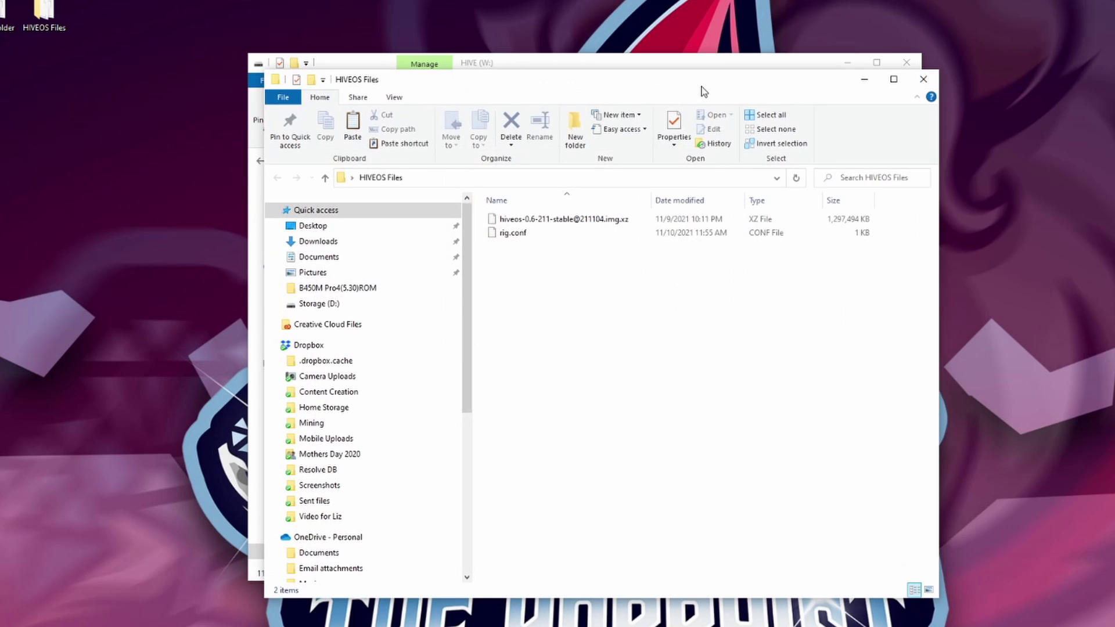
{"action": "left_click_drag", "start_coordinate": [702, 85], "coordinate": [1085, 298]}
{"action": "left_click", "coordinate": [903, 452]}
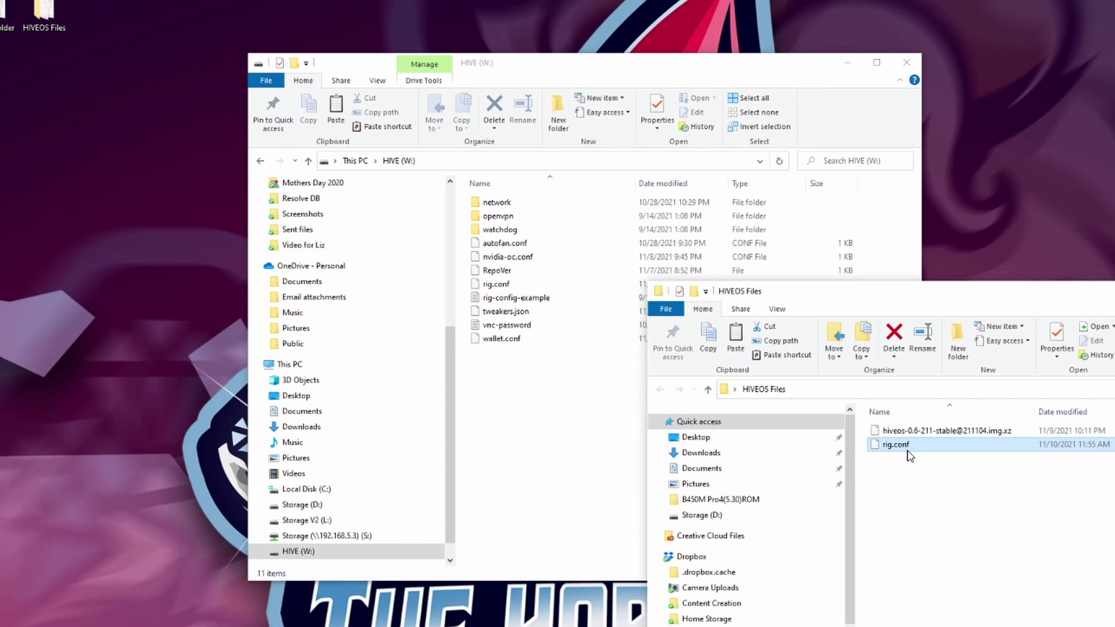
{"action": "right_click", "coordinate": [909, 450]}
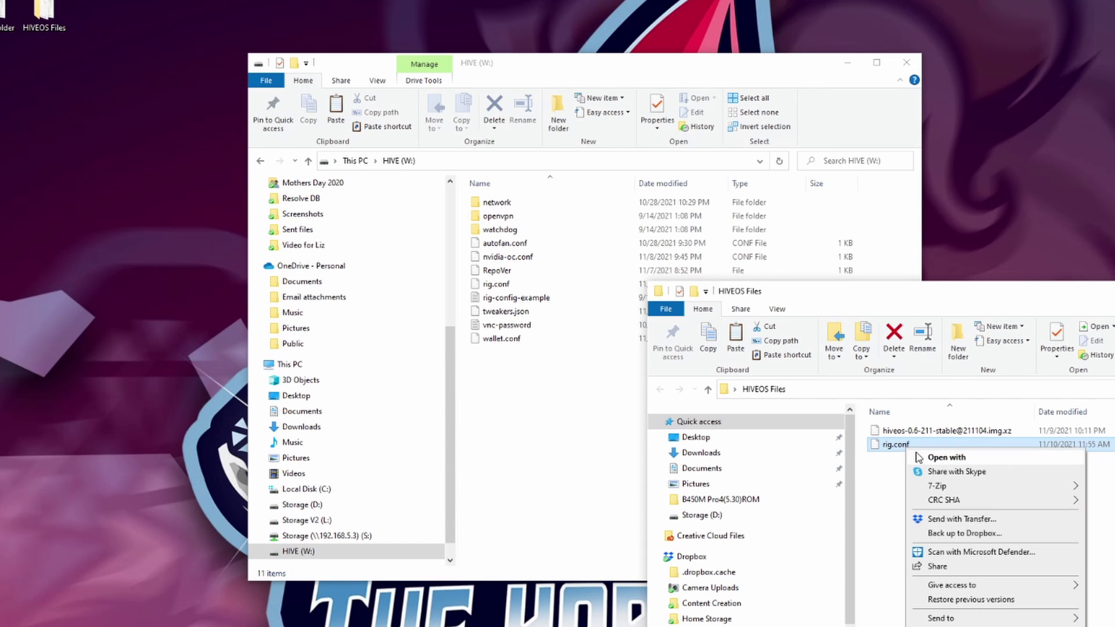
{"action": "left_click", "coordinate": [542, 409]}
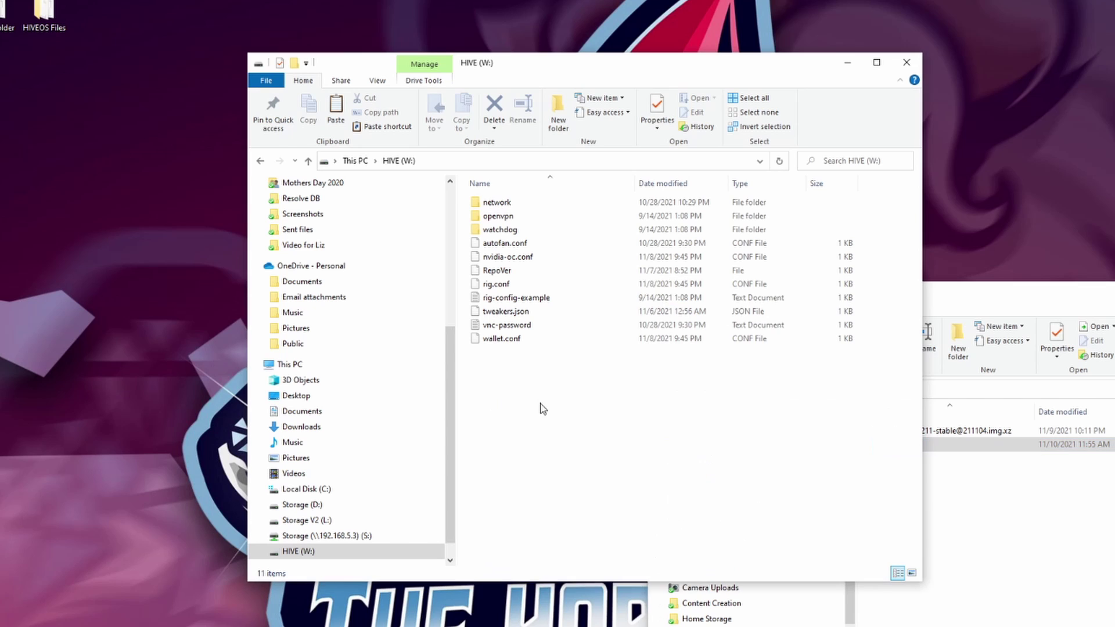
{"action": "right_click", "coordinate": [542, 408]}
{"action": "left_click", "coordinate": [604, 498]}
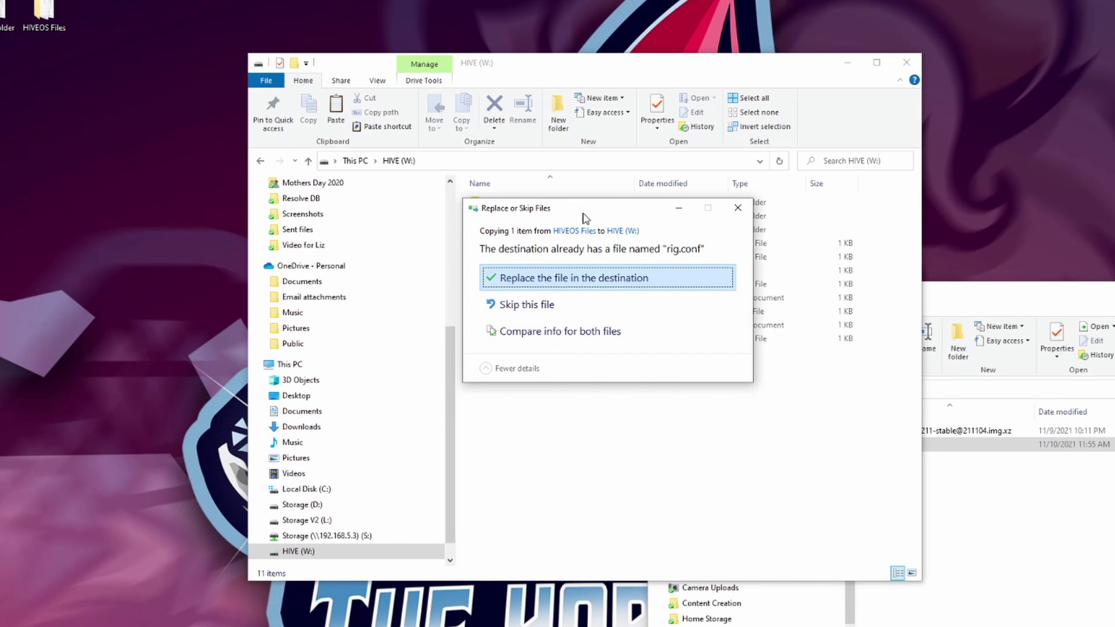
{"action": "left_click_drag", "start_coordinate": [585, 218], "coordinate": [735, 229]}
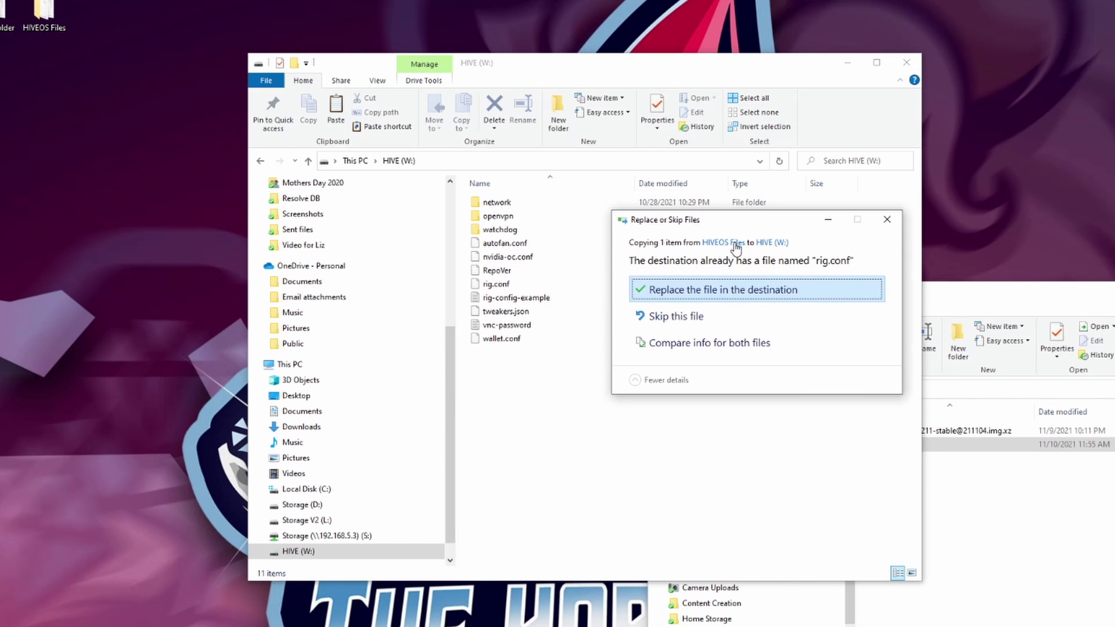
{"action": "left_click", "coordinate": [707, 294]}
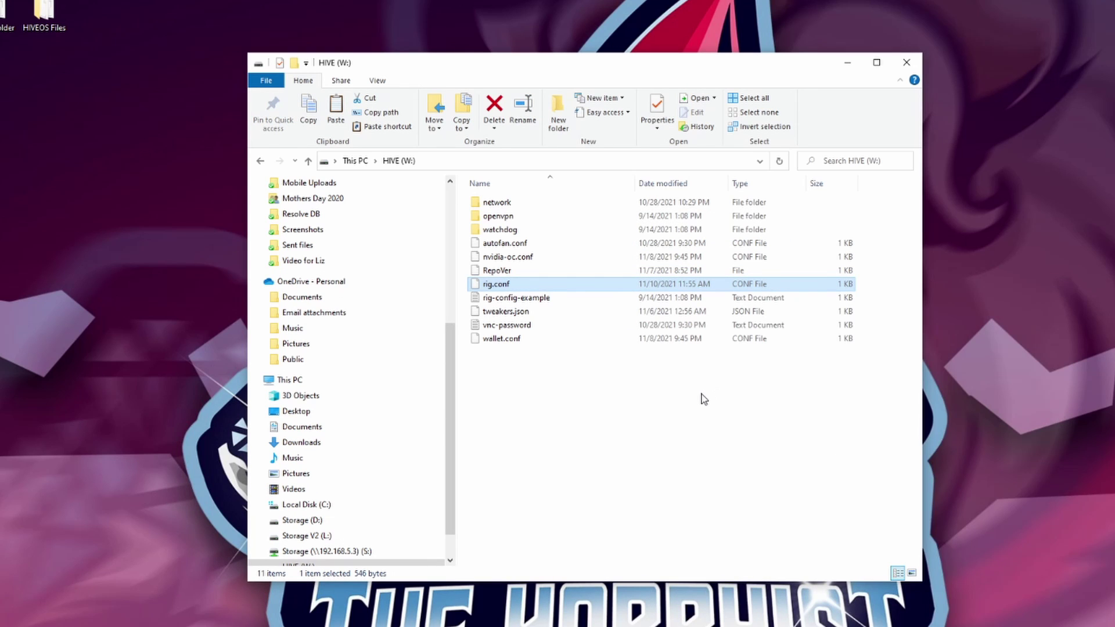
{"action": "left_click", "coordinate": [908, 63]}
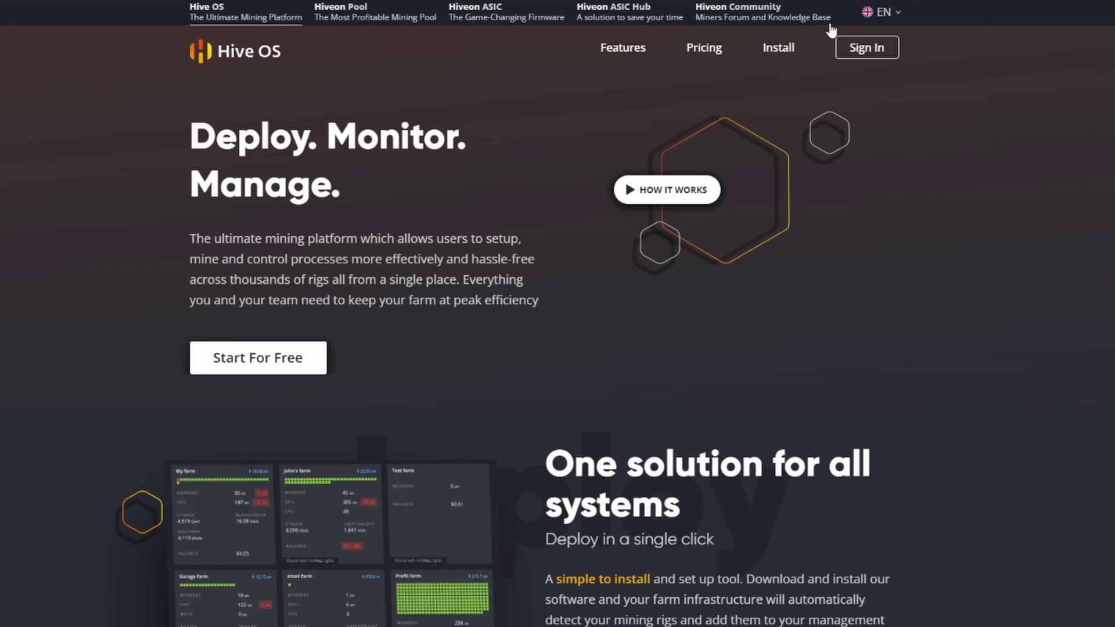
Step: Open the Rufus website through the How to Write Image instructions on the Hive OS Install page and look through it
{"action": "left_click", "coordinate": [781, 49]}
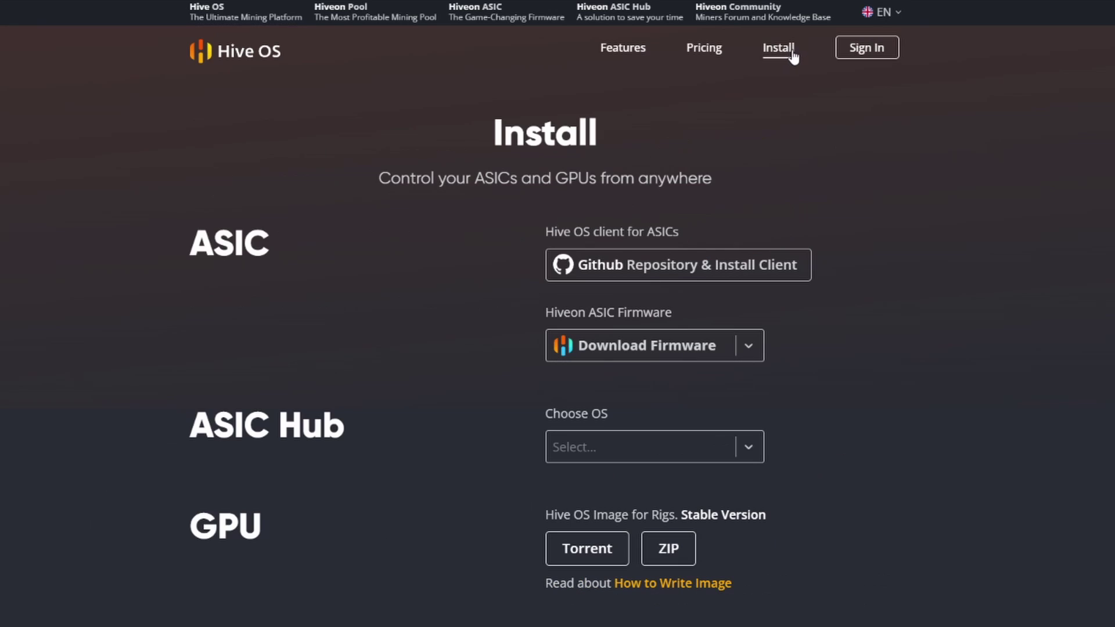
{"action": "left_click", "coordinate": [684, 585]}
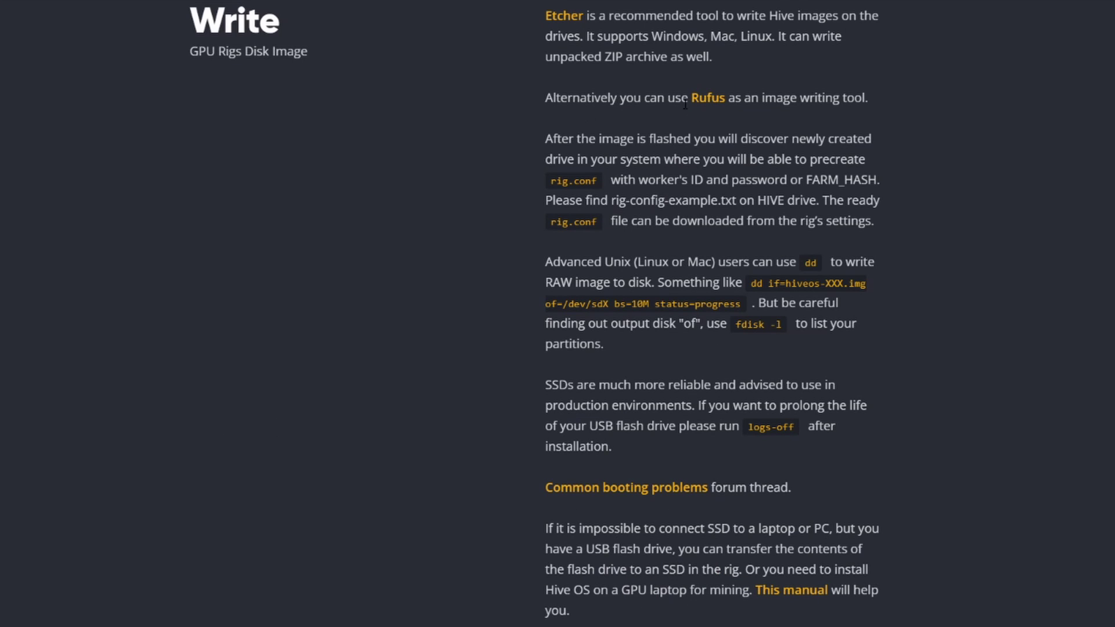
{"action": "left_click", "coordinate": [707, 100]}
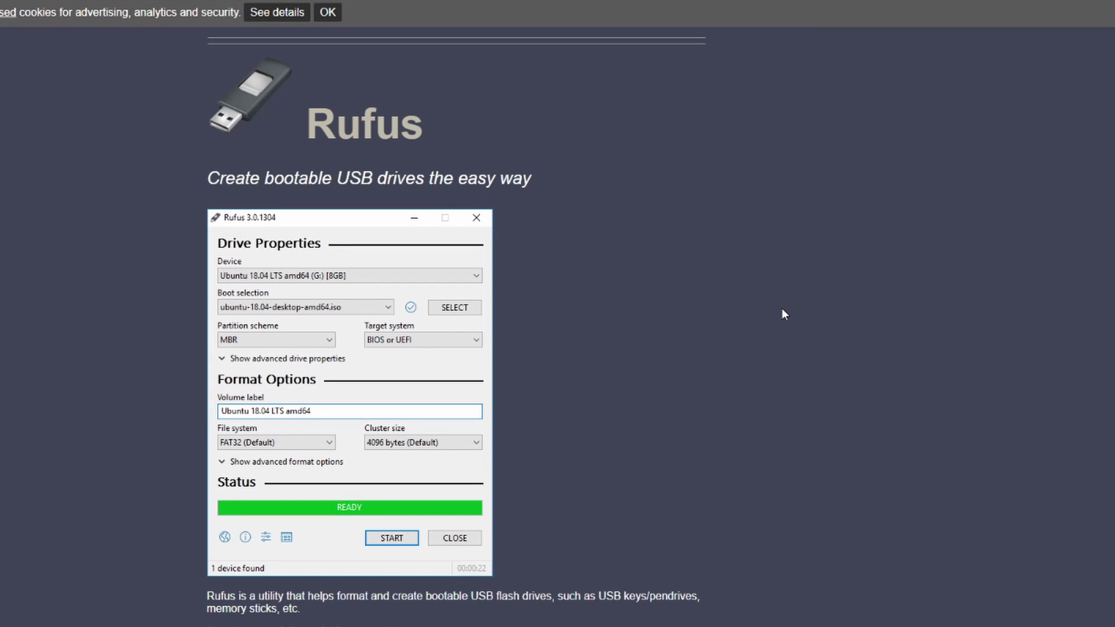
{"action": "scroll", "coordinate": [783, 313], "scroll_direction": "down", "scroll_amount": 5}
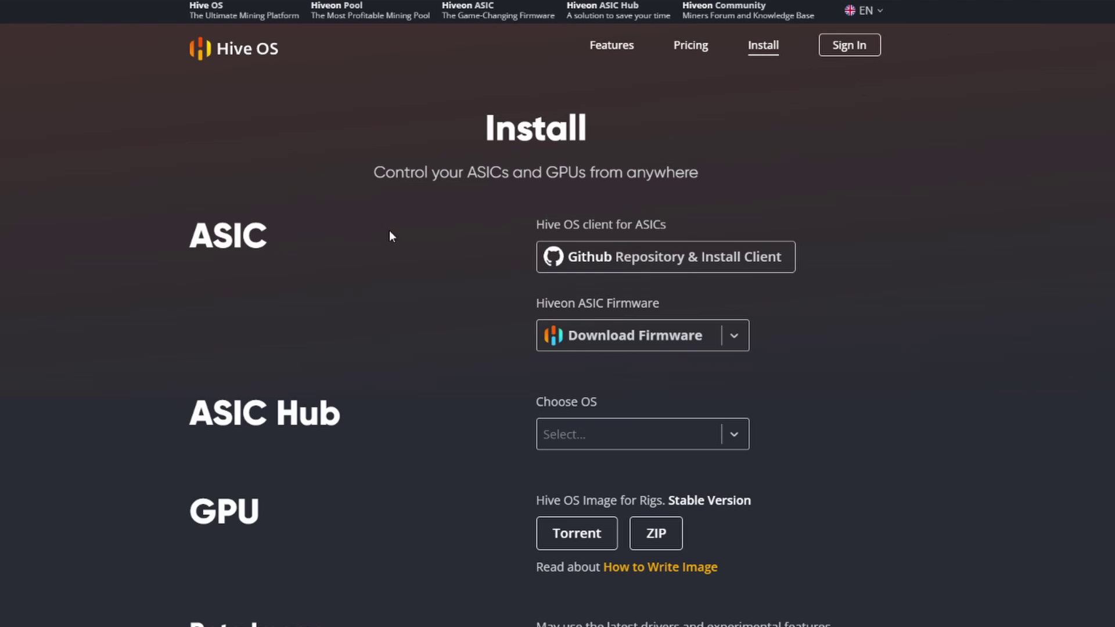
Step: Return to the Hive OS home page, reopen the Install page, and highlight the GPU heading
{"action": "left_click", "coordinate": [224, 54]}
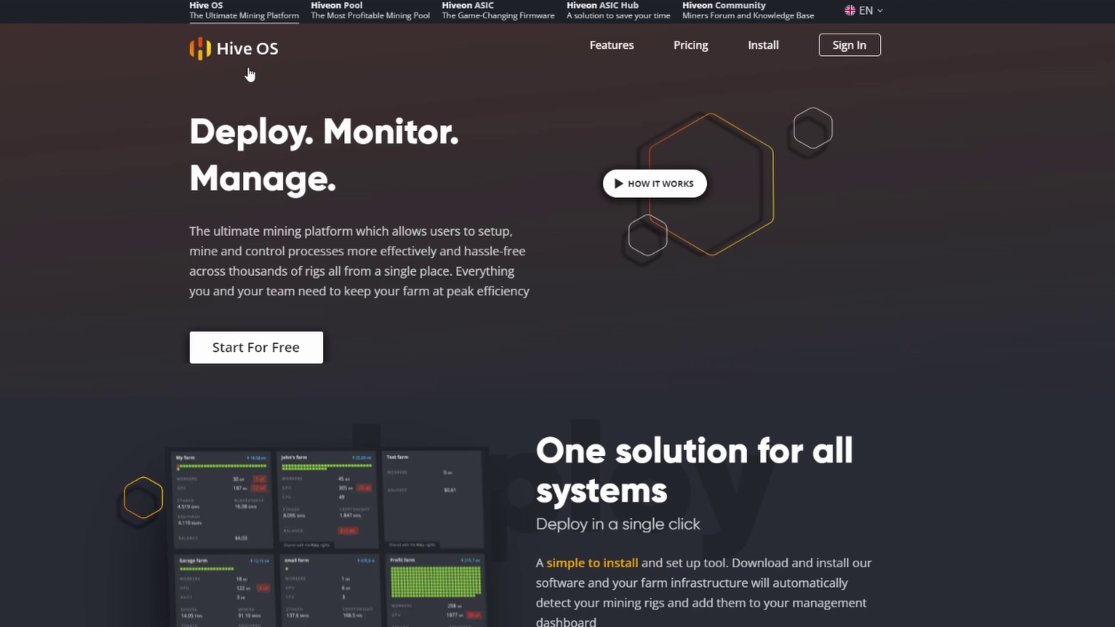
{"action": "left_click", "coordinate": [761, 46]}
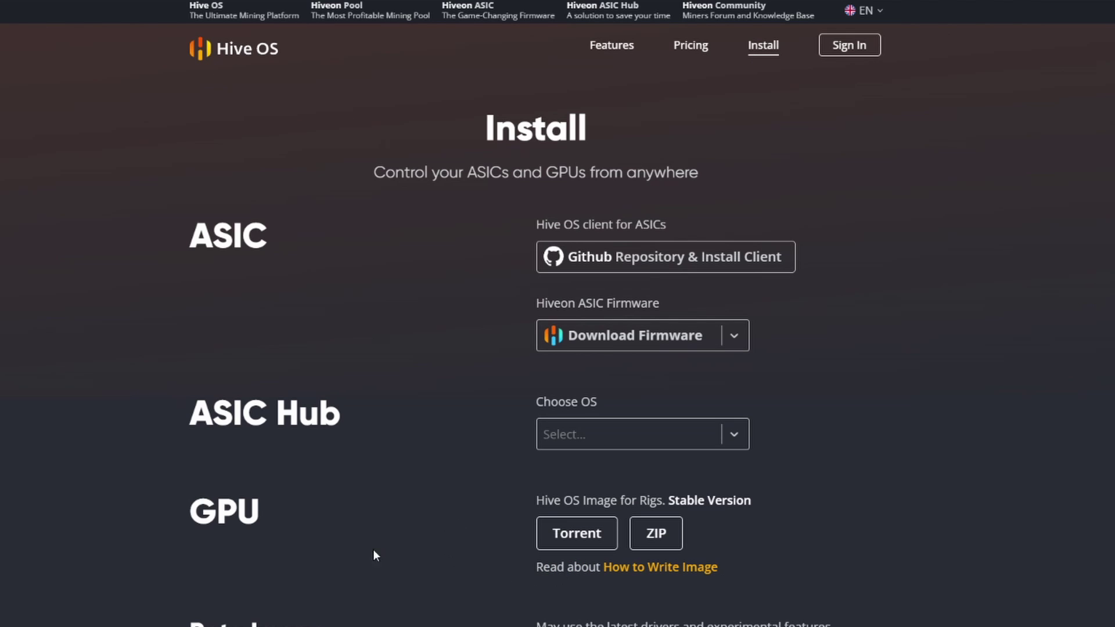
{"action": "left_click_drag", "start_coordinate": [198, 511], "coordinate": [288, 509]}
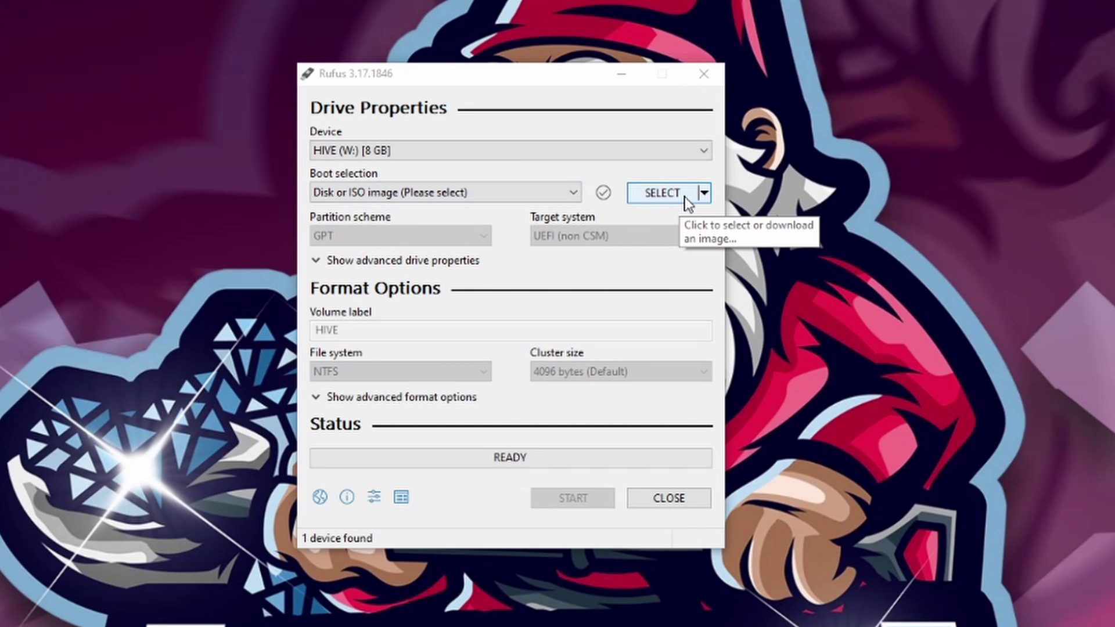
{"action": "left_click", "coordinate": [662, 193]}
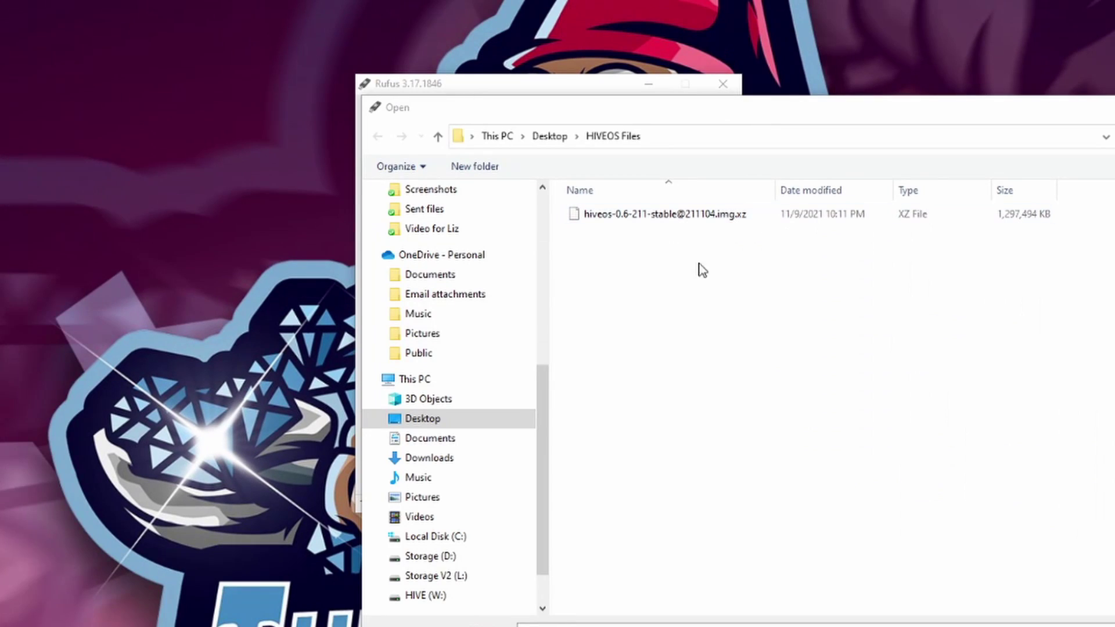
{"action": "double_click", "coordinate": [677, 215]}
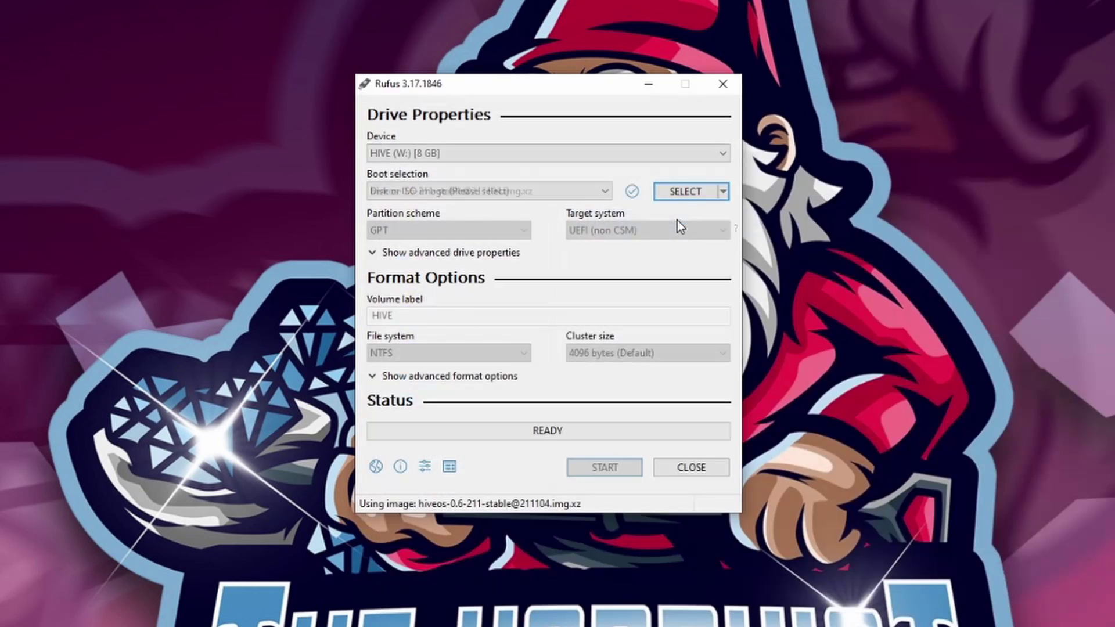
{"action": "left_click", "coordinate": [612, 473]}
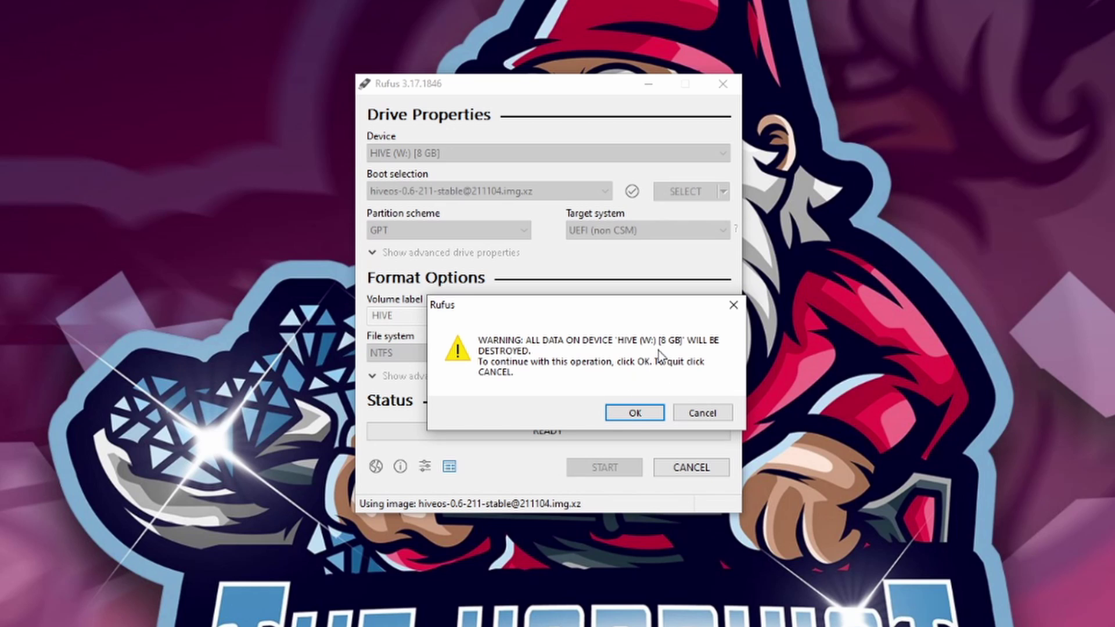
{"action": "left_click", "coordinate": [635, 414]}
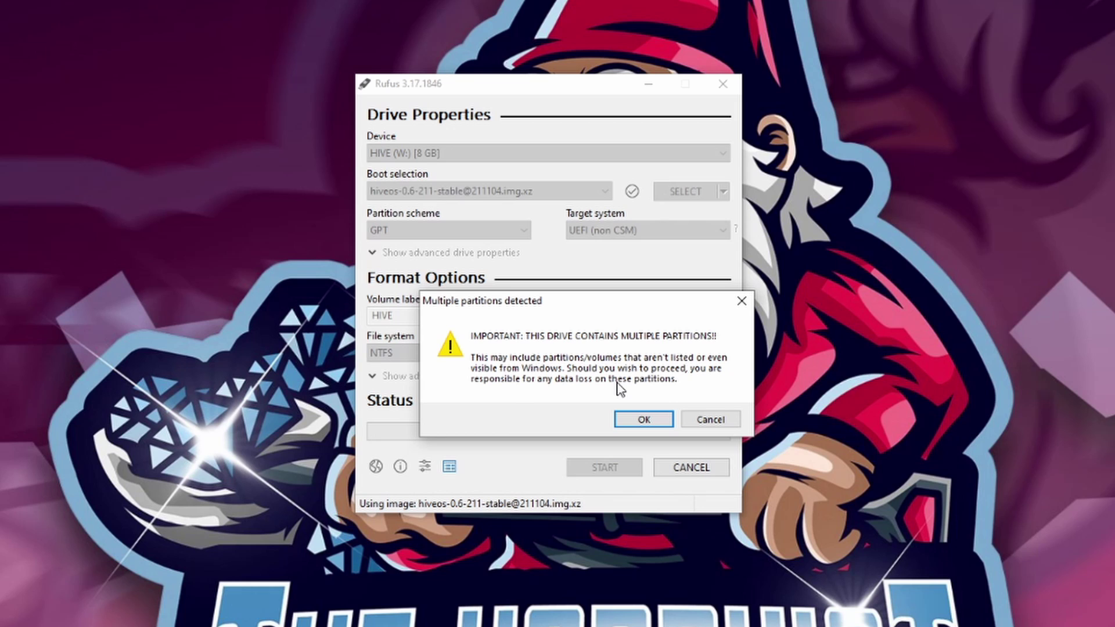
{"action": "left_click", "coordinate": [643, 420]}
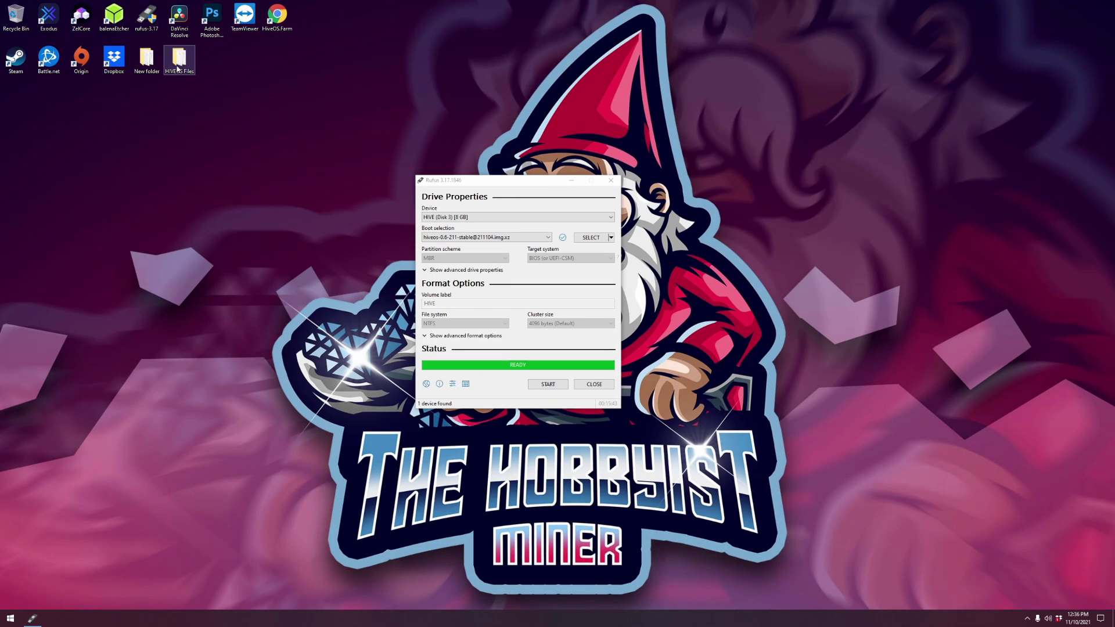
Step: Open the HIVEOS Files desktop folder, select rig.conf, and arrange the folder window beside Rufus
{"action": "double_click", "coordinate": [179, 58]}
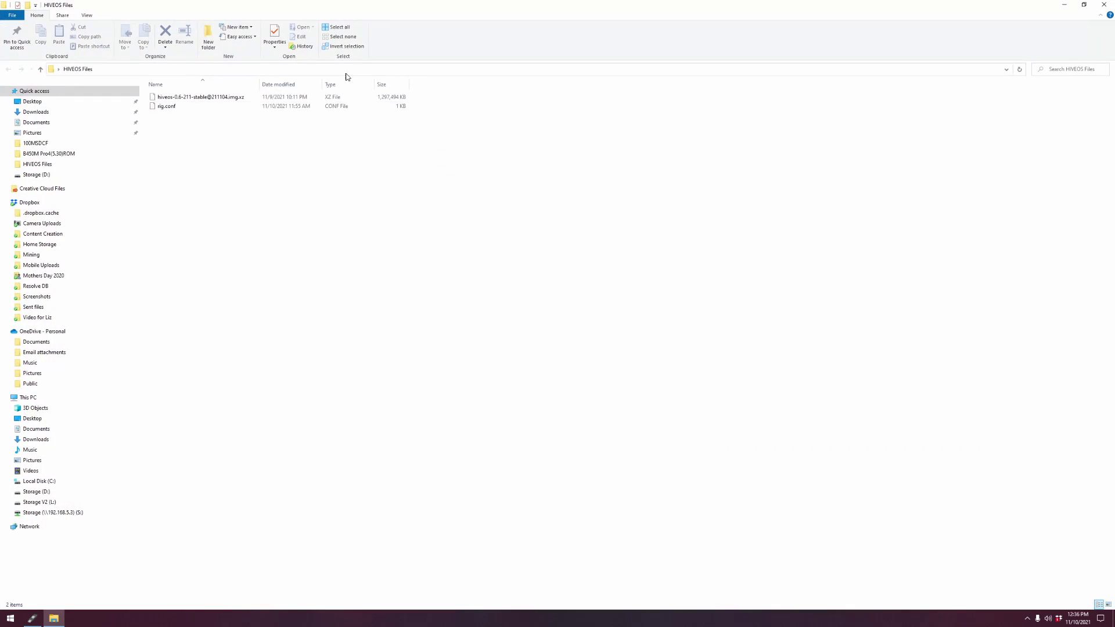
{"action": "left_click", "coordinate": [172, 106]}
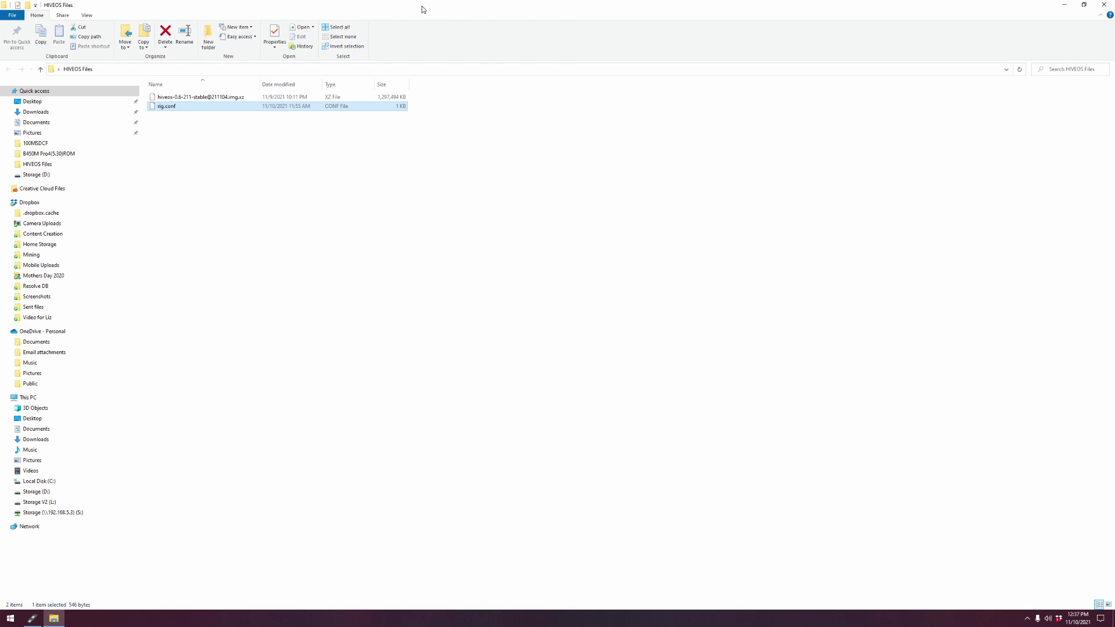
{"action": "left_click_drag", "start_coordinate": [423, 9], "coordinate": [741, 149]}
{"action": "left_click_drag", "start_coordinate": [516, 185], "coordinate": [433, 200]}
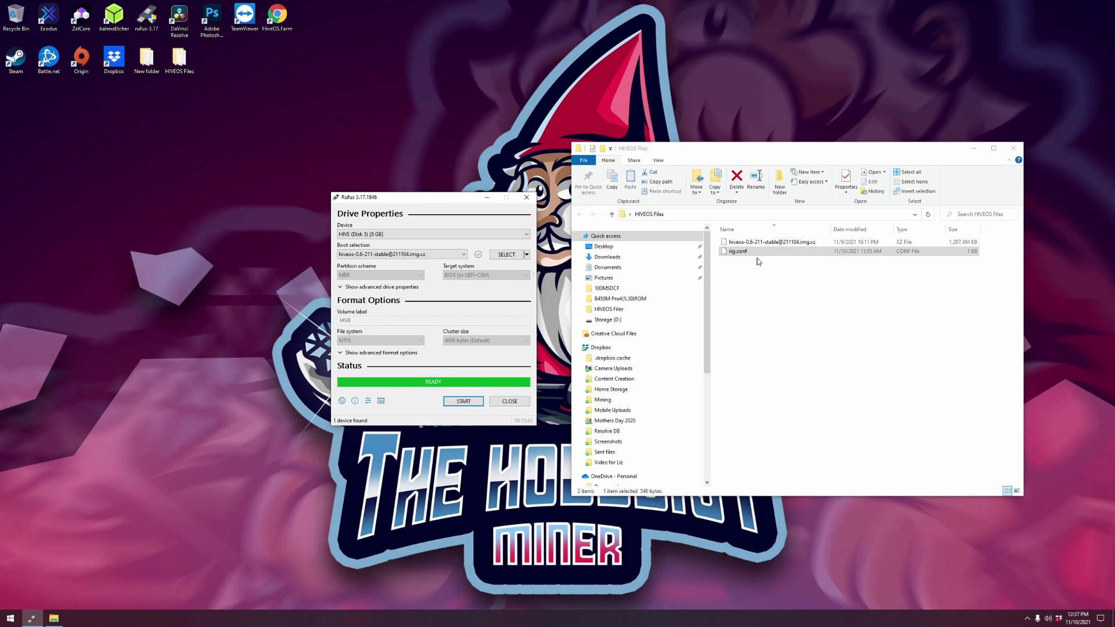
Step: Open a new File Explorer window on This PC and check its devices and drives for the HIVE partition
{"action": "left_click", "coordinate": [11, 619]}
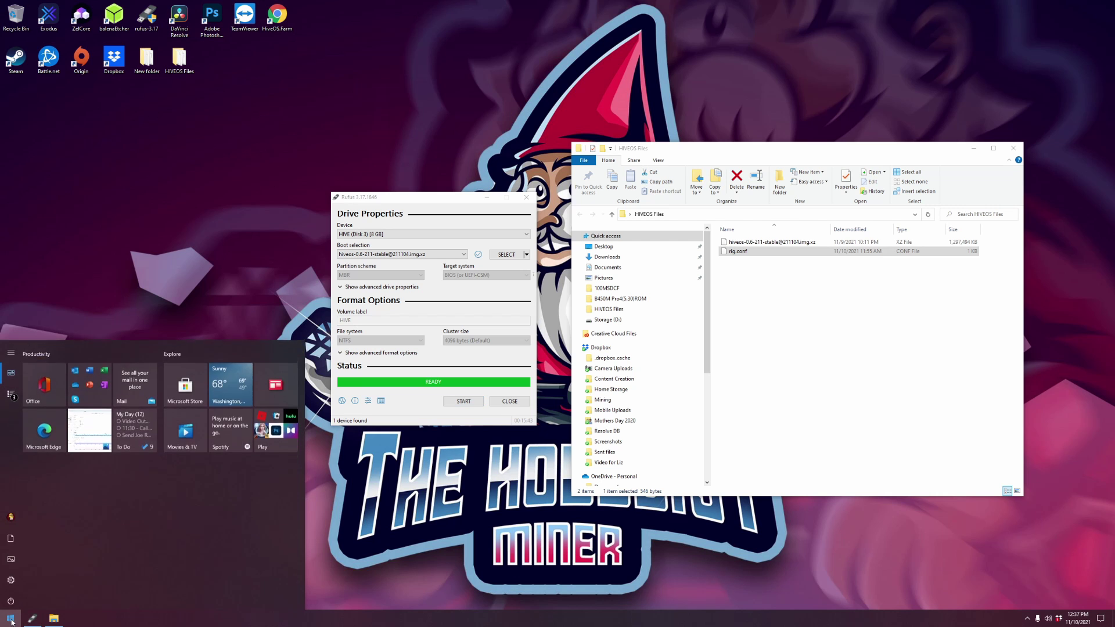
{"action": "key", "text": "super+e"}
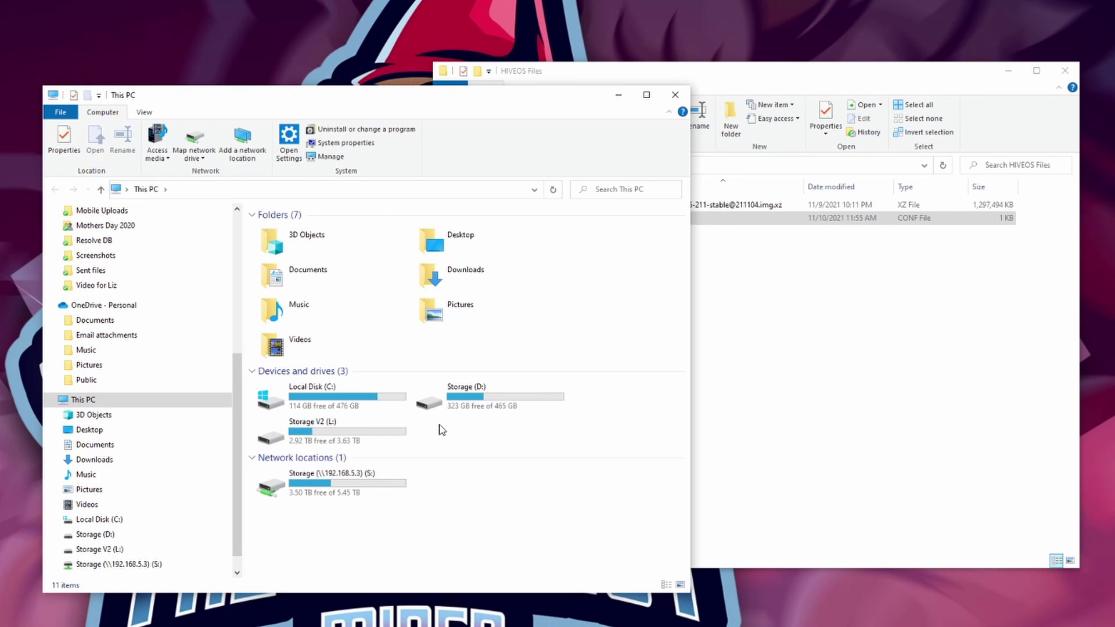
{"action": "left_click_drag", "start_coordinate": [770, 394], "coordinate": [863, 412]}
{"action": "left_click_drag", "start_coordinate": [566, 447], "coordinate": [613, 454]}
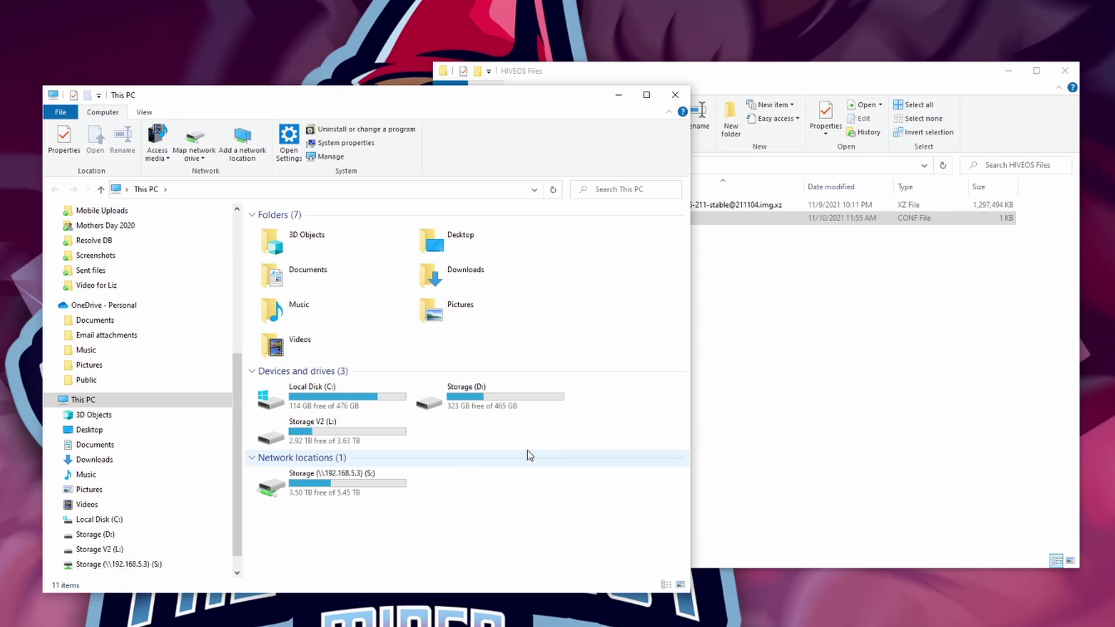
Step: Open Computer Management for This PC, show Disk Management, and maximize the window
{"action": "right_click", "coordinate": [90, 400]}
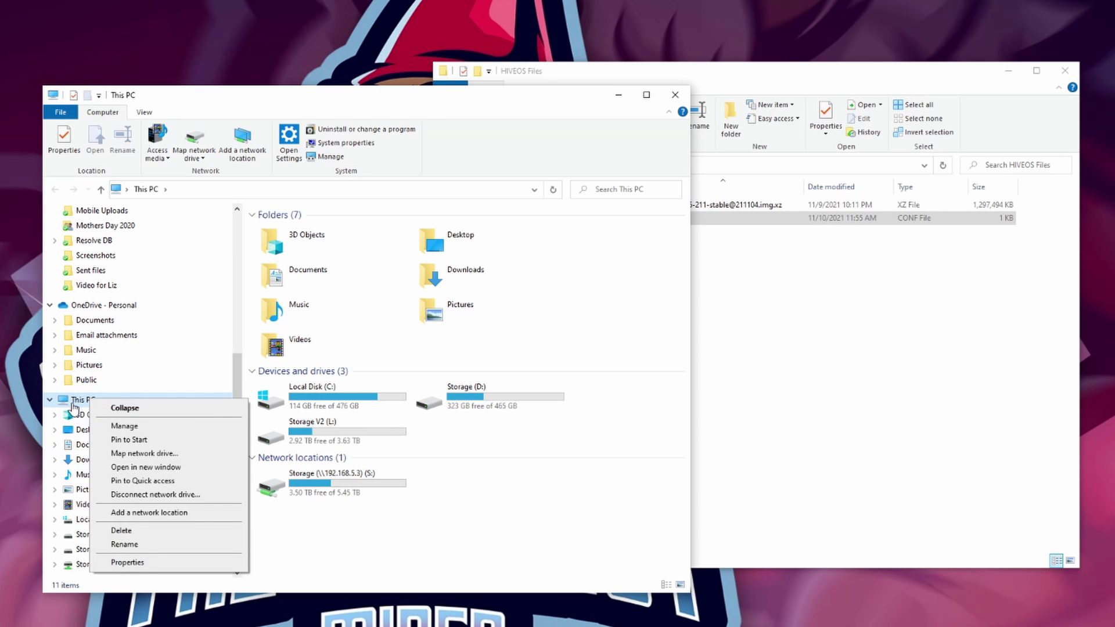
{"action": "left_click", "coordinate": [123, 426]}
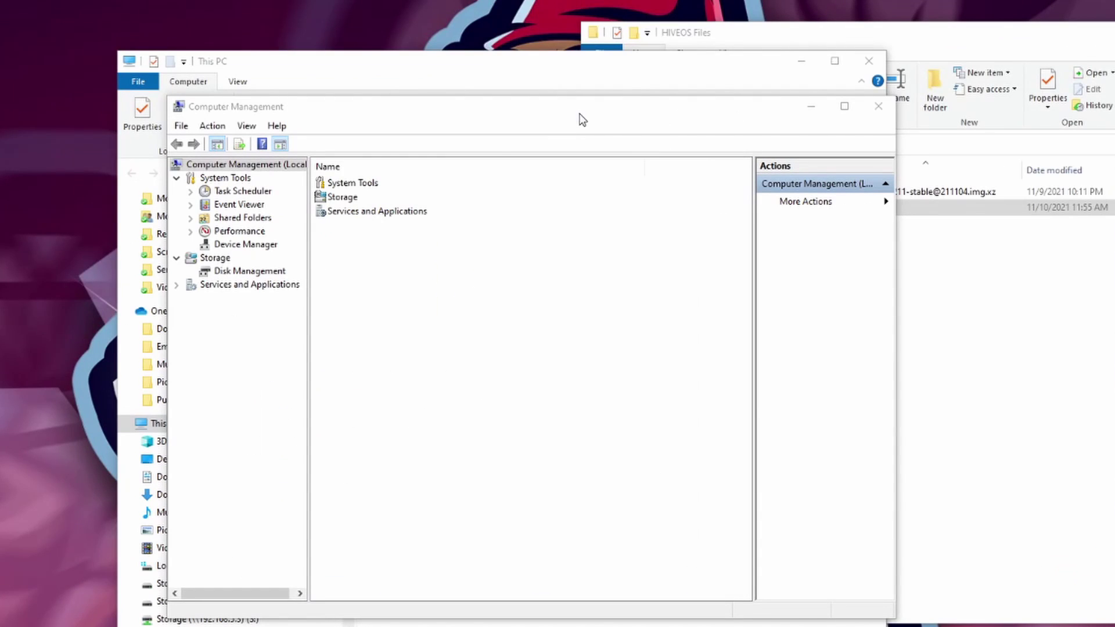
{"action": "left_click", "coordinate": [253, 273]}
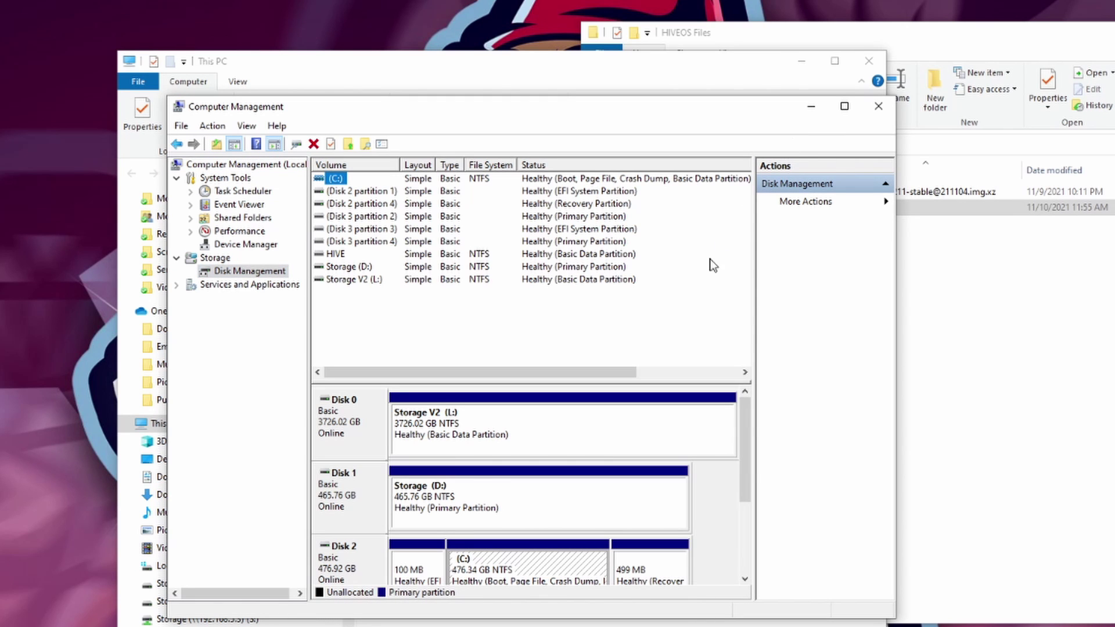
{"action": "left_click", "coordinate": [843, 109]}
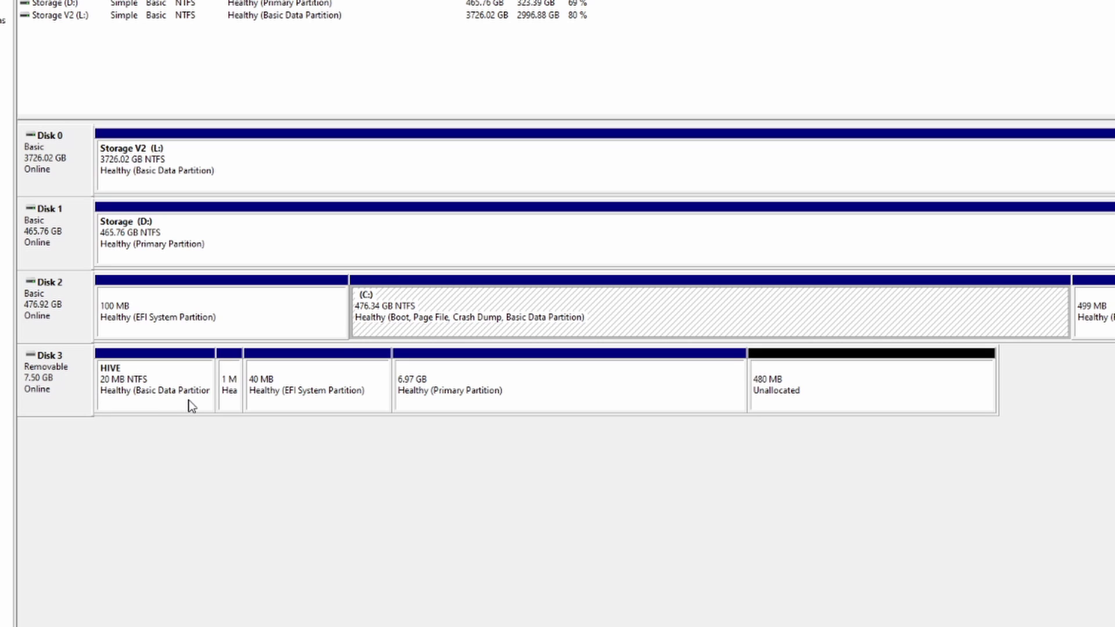
Step: Assign drive letter O to the 20 MB HIVE partition on Disk 3 and return to the This PC window
{"action": "right_click", "coordinate": [140, 406]}
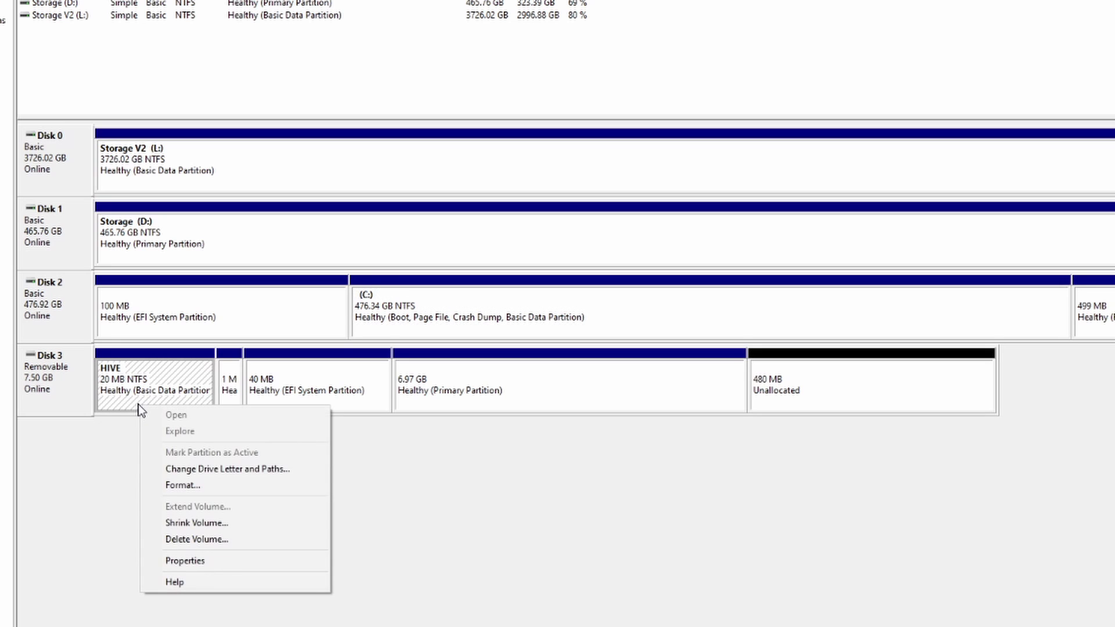
{"action": "left_click", "coordinate": [214, 470]}
{"action": "left_click", "coordinate": [719, 401]}
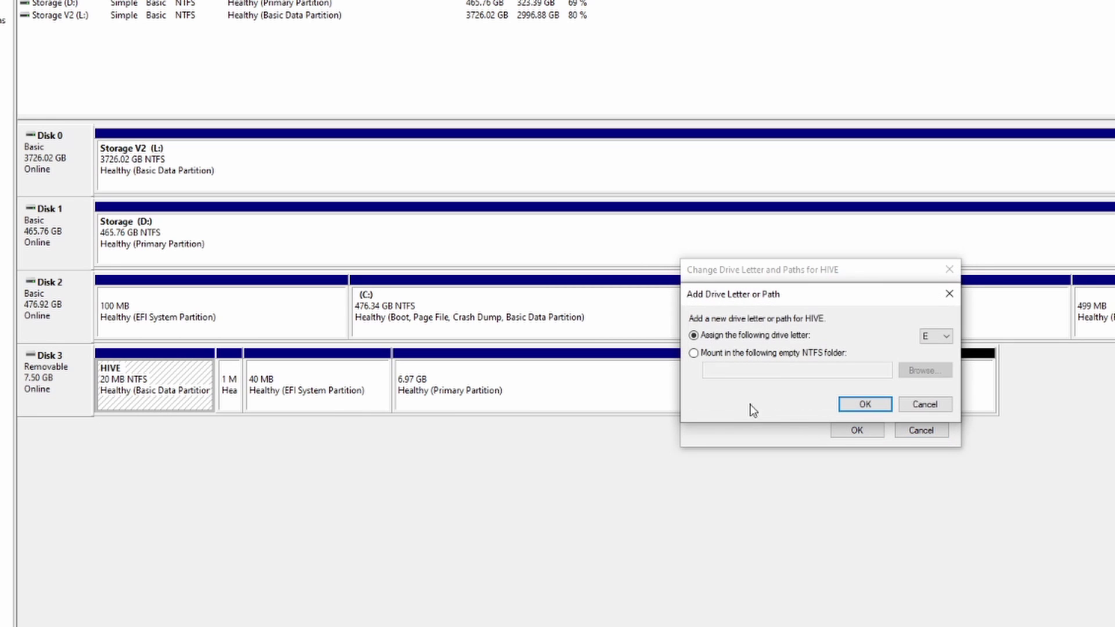
{"action": "left_click", "coordinate": [950, 335]}
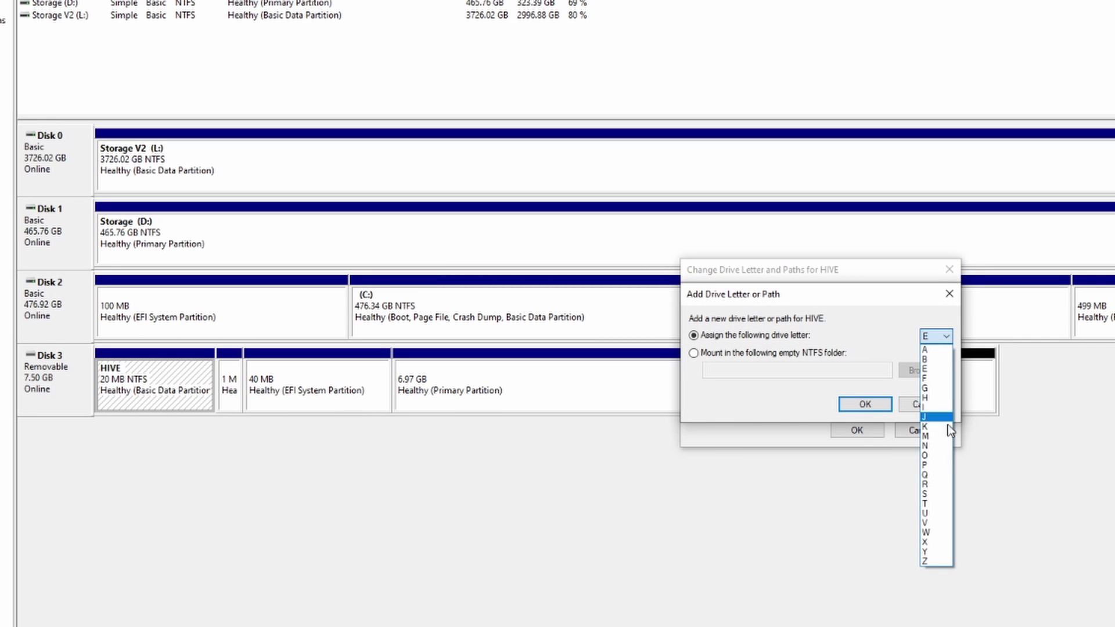
{"action": "left_click", "coordinate": [942, 461]}
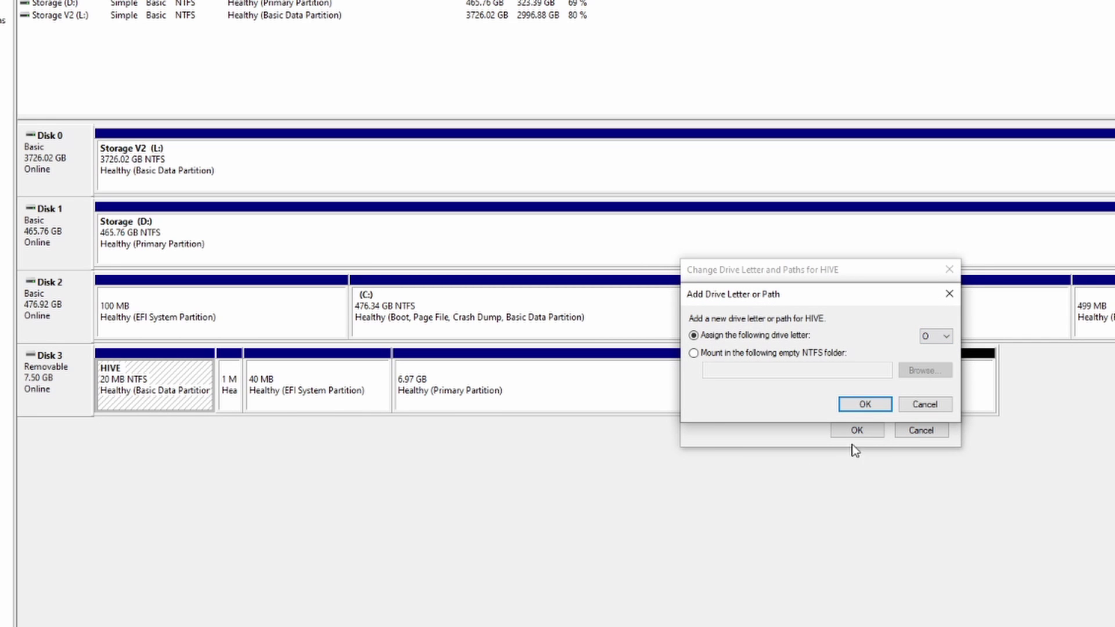
{"action": "left_click", "coordinate": [865, 405]}
{"action": "left_click", "coordinate": [969, 495]}
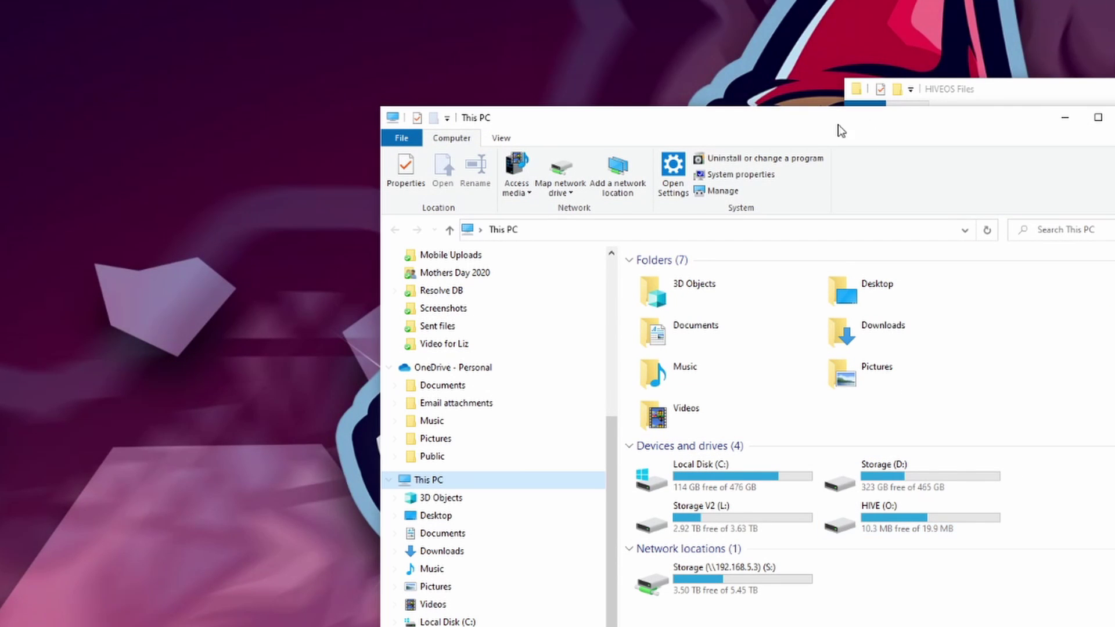
Step: Place the This PC window beside the HIVEOS Files folder, open the HIVE (O:) drive, and copy rig.conf into it
{"action": "left_click_drag", "start_coordinate": [810, 125], "coordinate": [453, 105]}
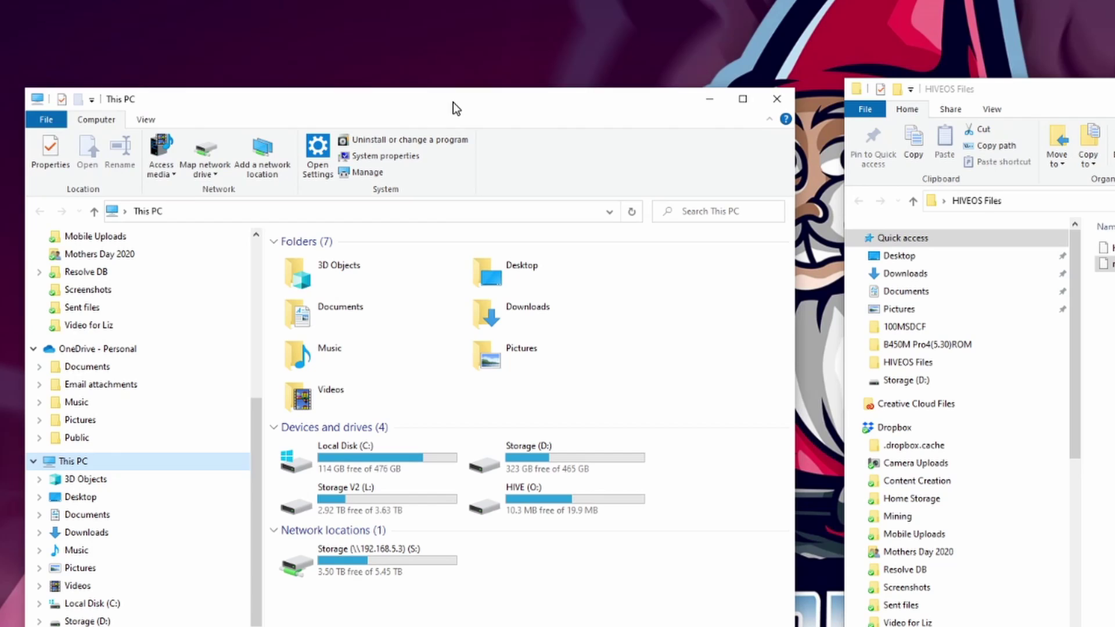
{"action": "double_click", "coordinate": [549, 512]}
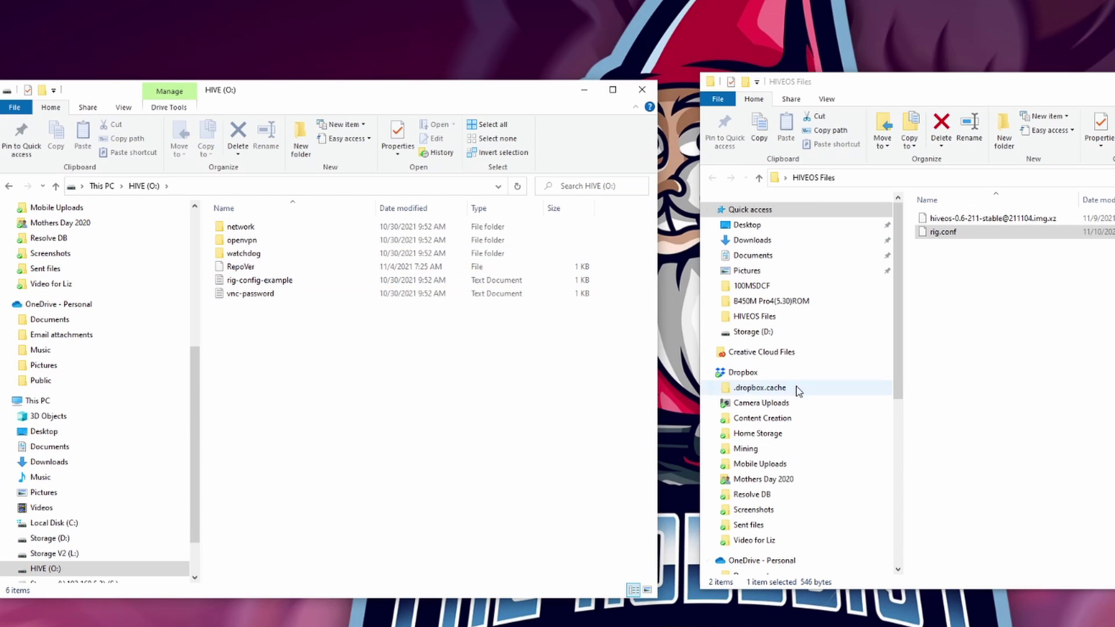
{"action": "right_click", "coordinate": [958, 232]}
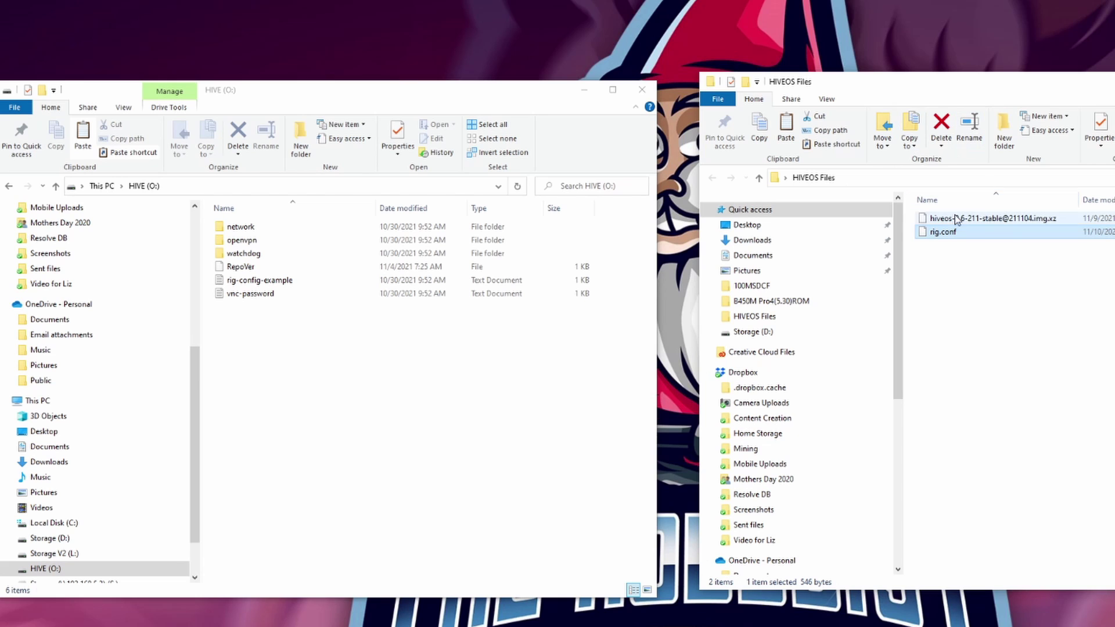
{"action": "right_click", "coordinate": [329, 347]}
{"action": "left_click", "coordinate": [322, 418]}
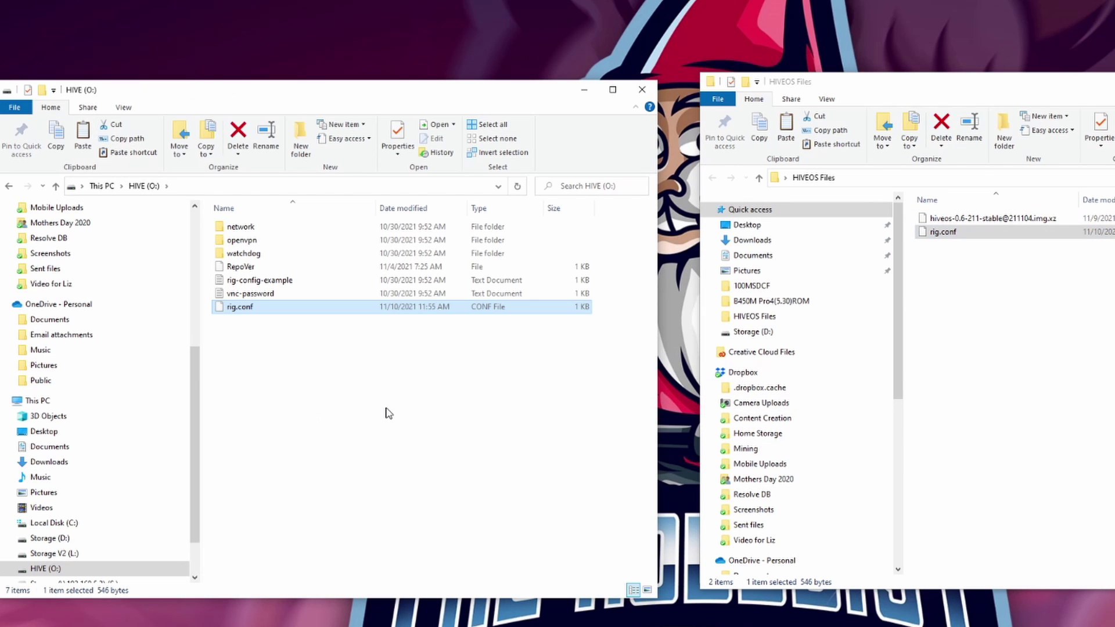